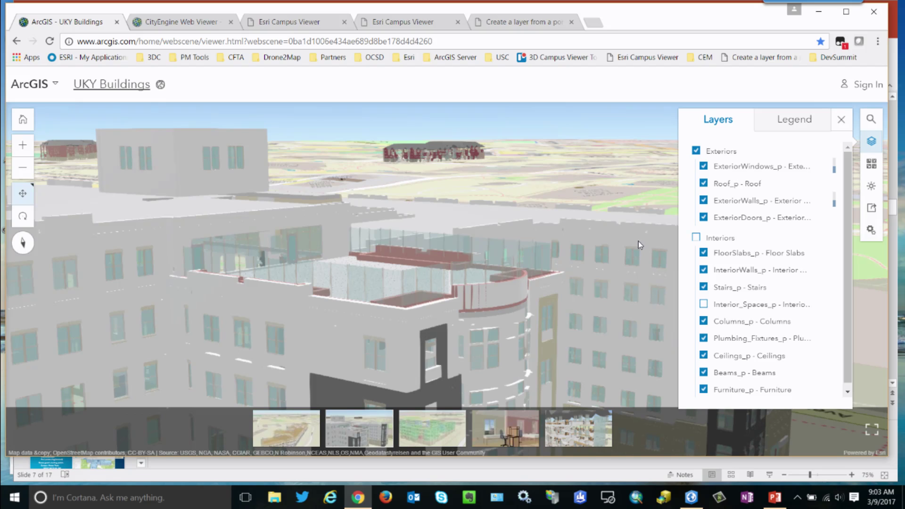
Turn on the Interiors layer group and open the third saved slide of the UKY Buildings scene.
left_click(696, 238)
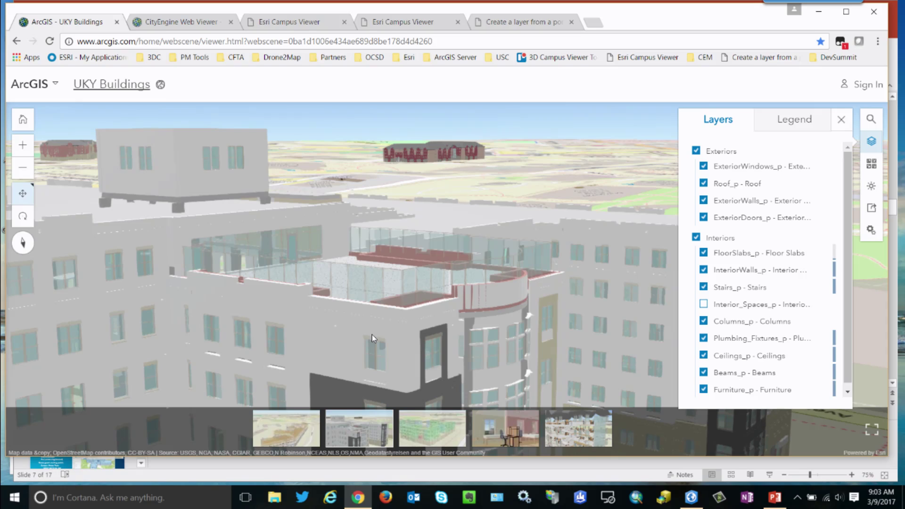
left_click(427, 428)
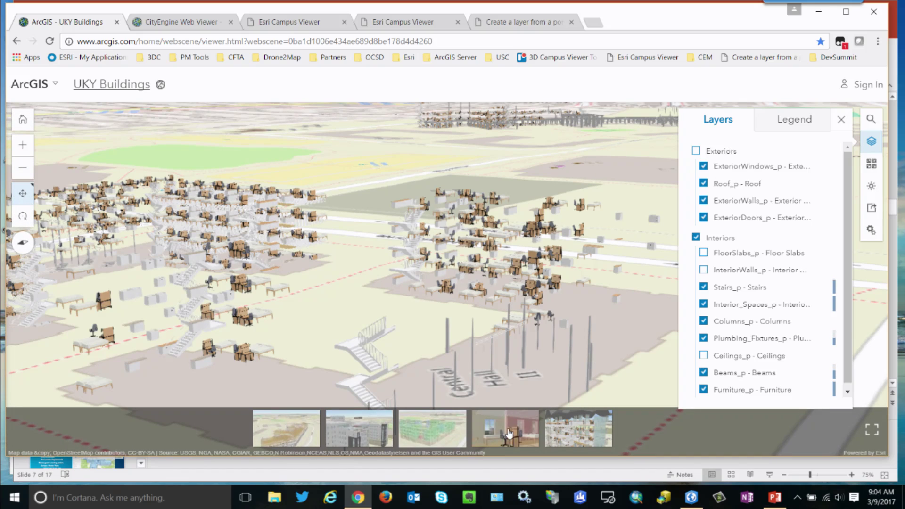
Open the room view slide and look around the furnished interior of the building.
left_click(510, 435)
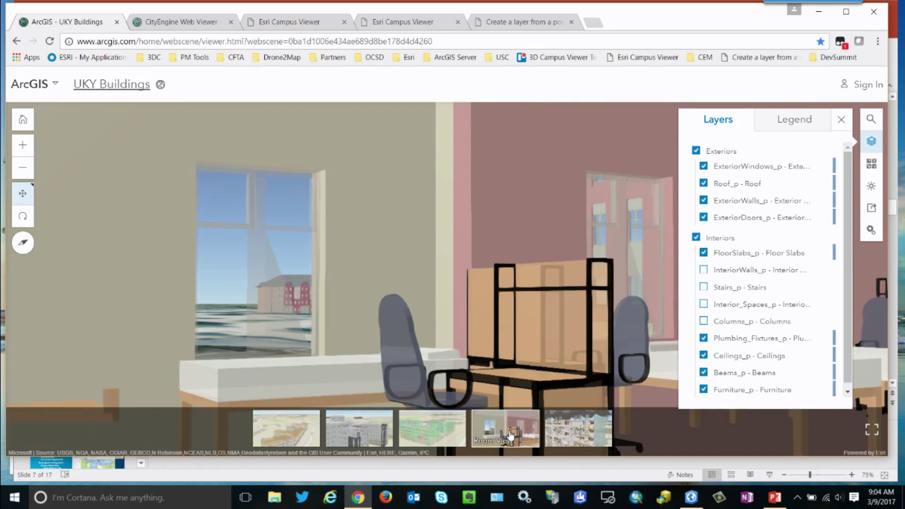
left_click_drag(526, 368, 652, 327)
left_click_drag(519, 310, 701, 291)
right_click(699, 287)
left_click_drag(565, 292, 658, 301)
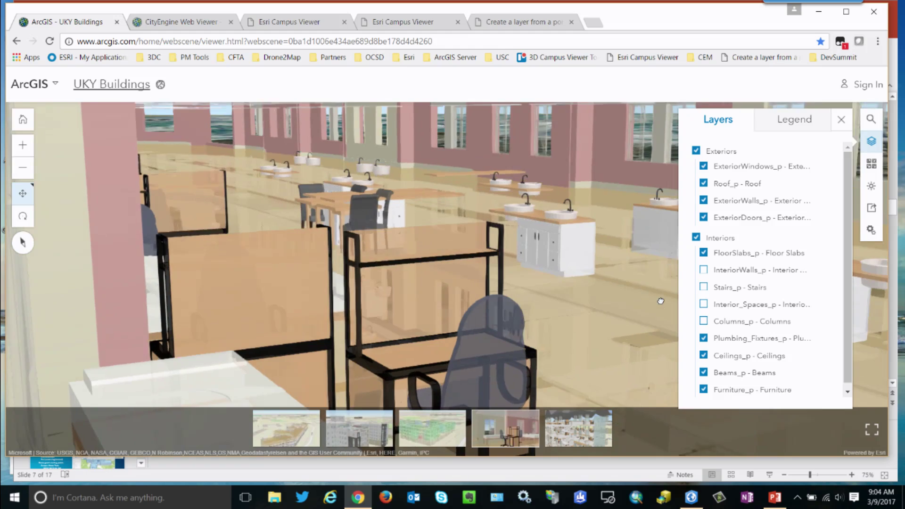
left_click_drag(579, 291, 620, 284)
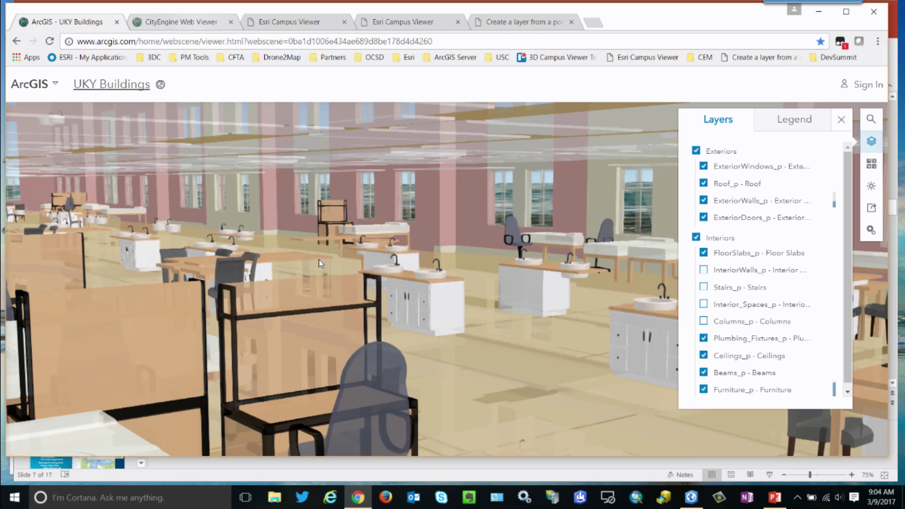
Switch to ArcGIS Pro and browse the CAD folder for data to add, examining the contents of Bldg_OOA_2.dwg without adding anything.
left_click(691, 498)
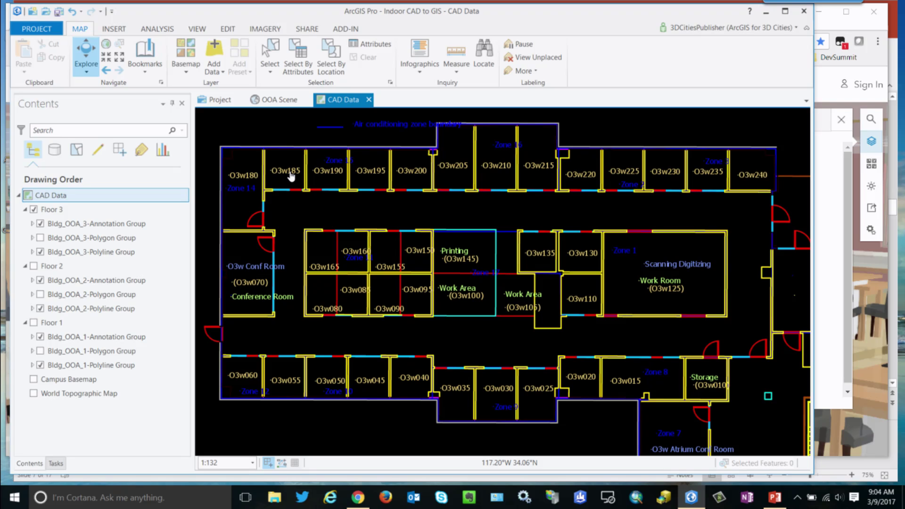
left_click(214, 49)
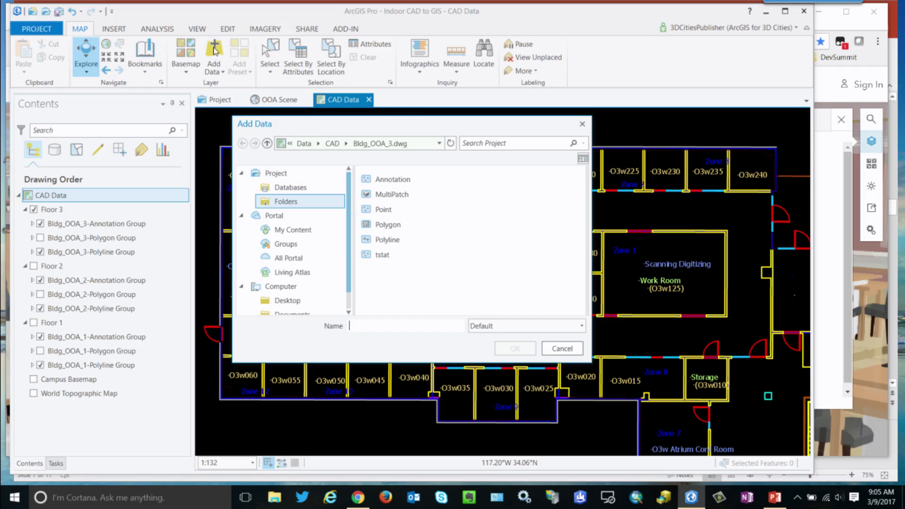
left_click(332, 144)
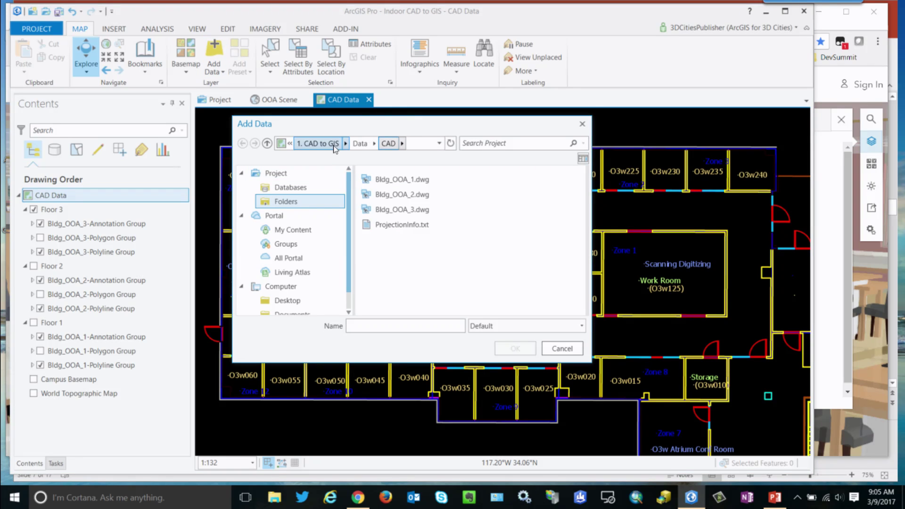
double_click(386, 195)
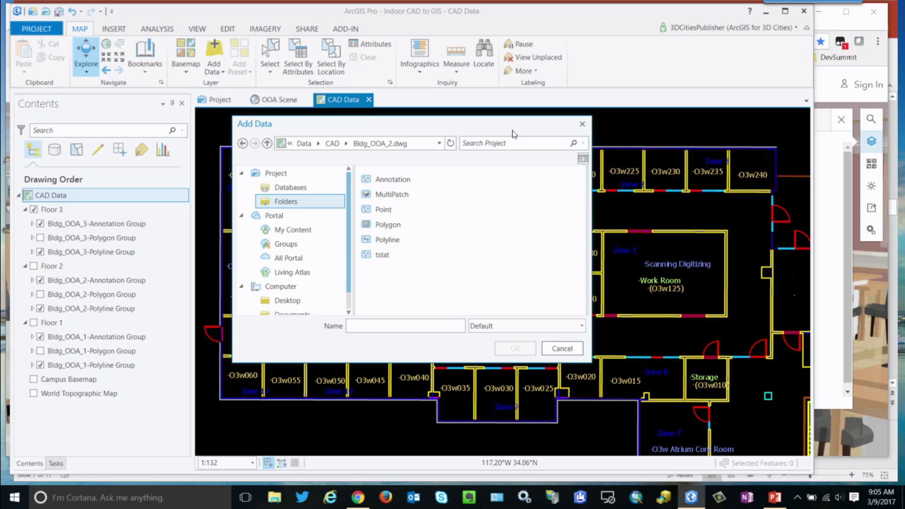
left_click(582, 124)
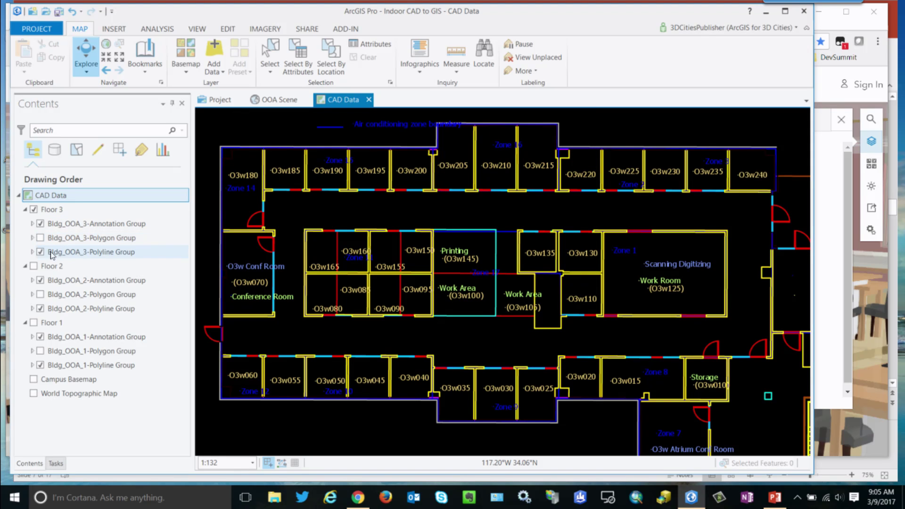
Expand the Bldg_OOA_3-Polyline Group to review its CAD layers, and show the project's Indoor CAD To GIS tool description.
left_click(32, 252)
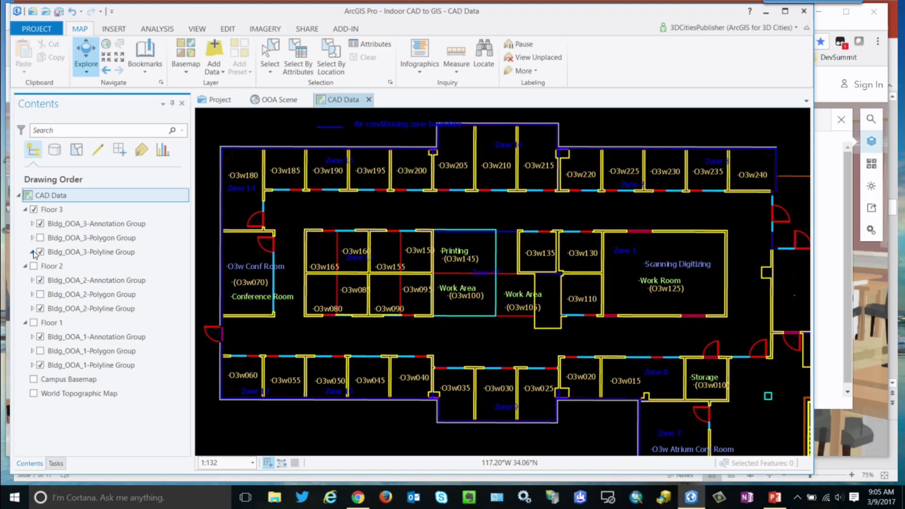
scroll(90, 279, "down", 3)
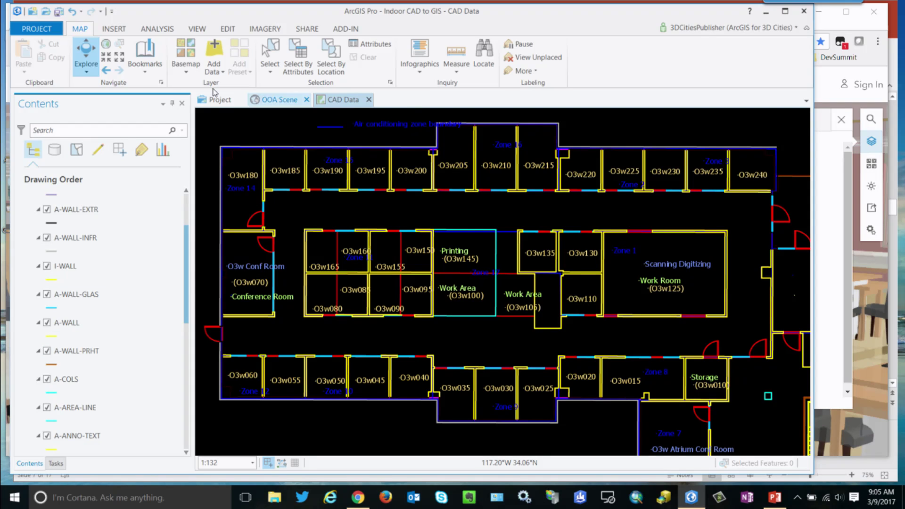
left_click(208, 104)
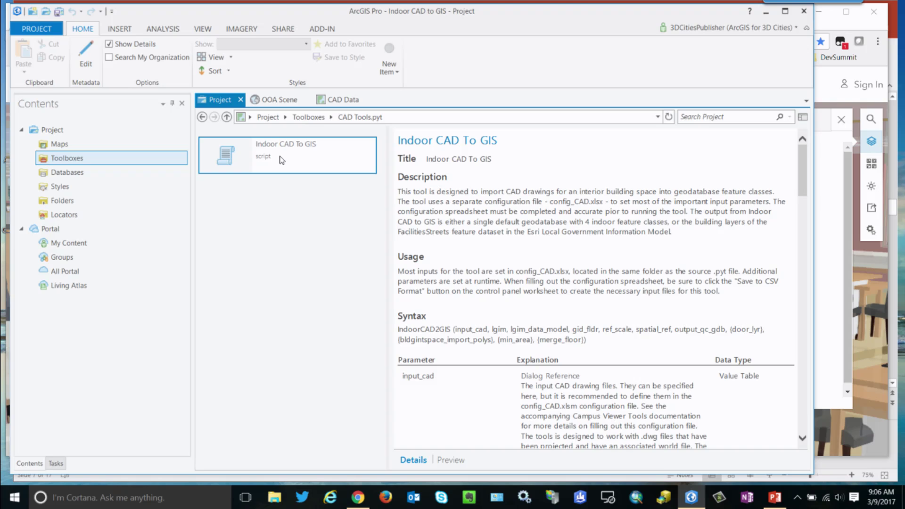
Switch to the CADBIMIndoorGIS.pptx presentation in PowerPoint and show slide 8, CAD/BIM as Data.
left_click(767, 12)
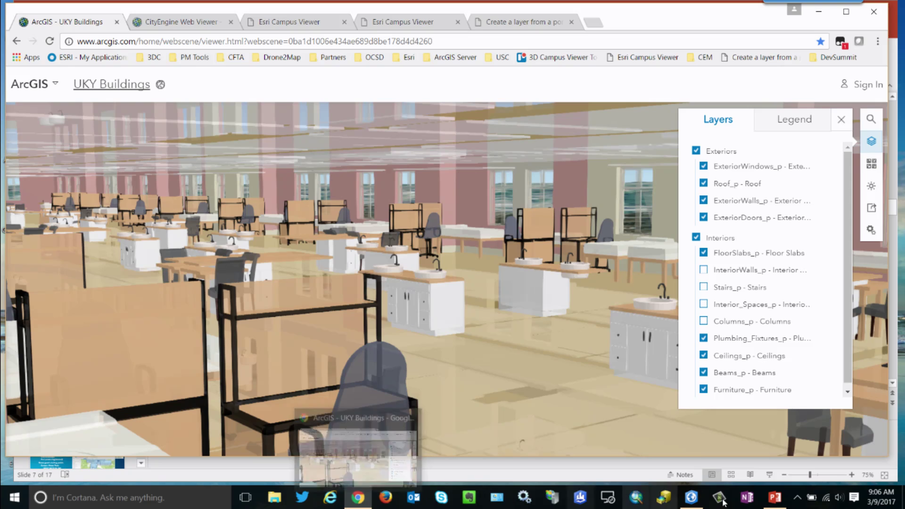
mouse_move(776, 499)
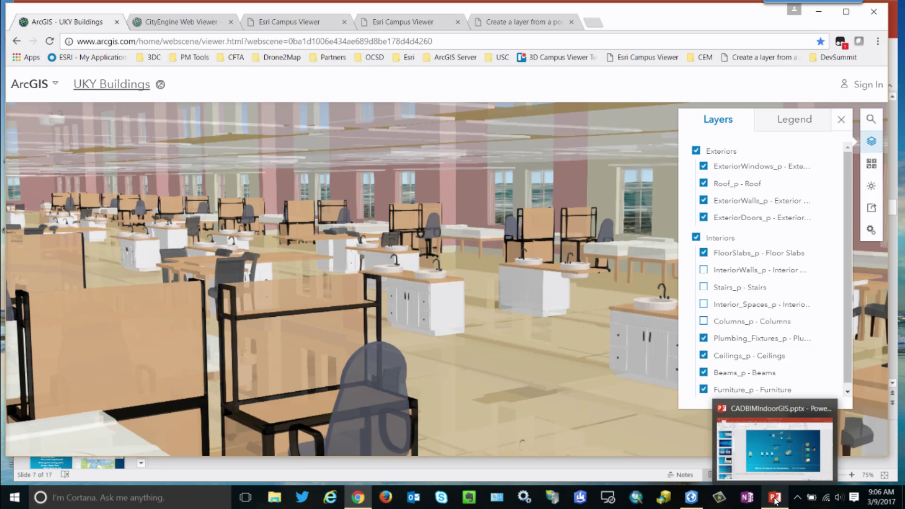
left_click(190, 23)
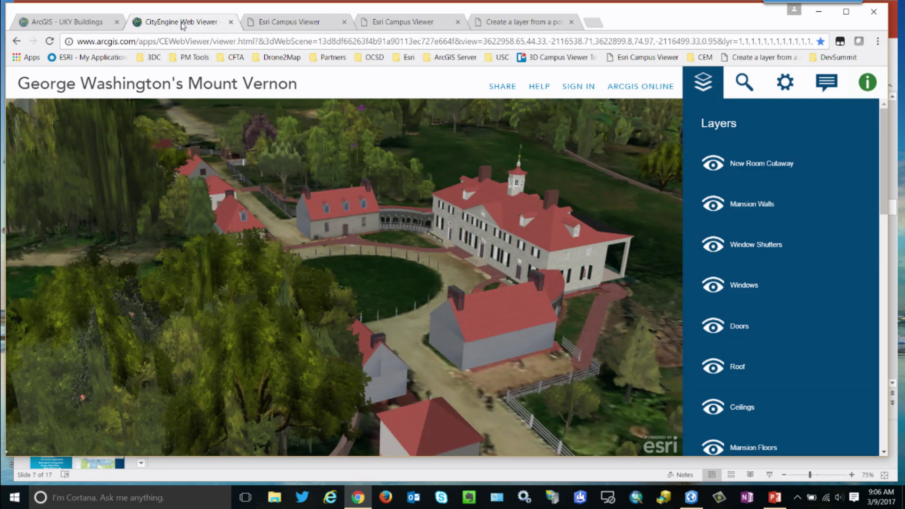
left_click(84, 22)
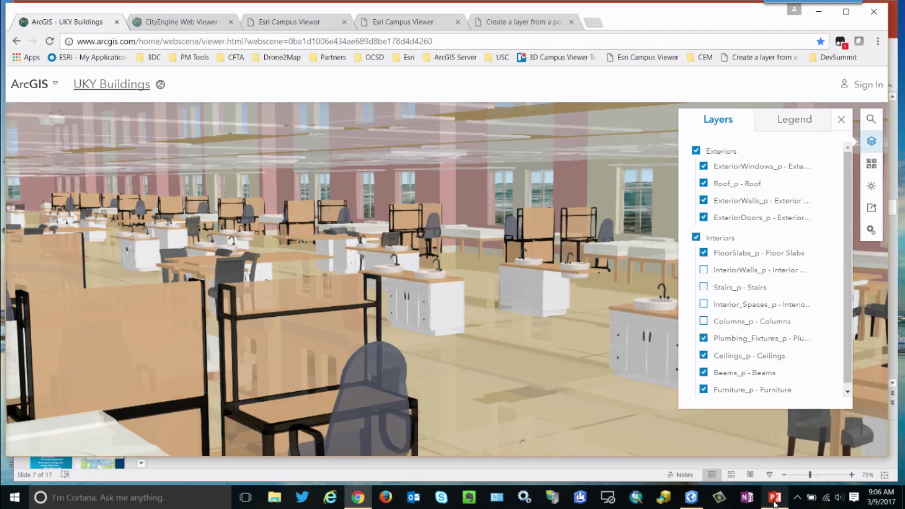
left_click(774, 499)
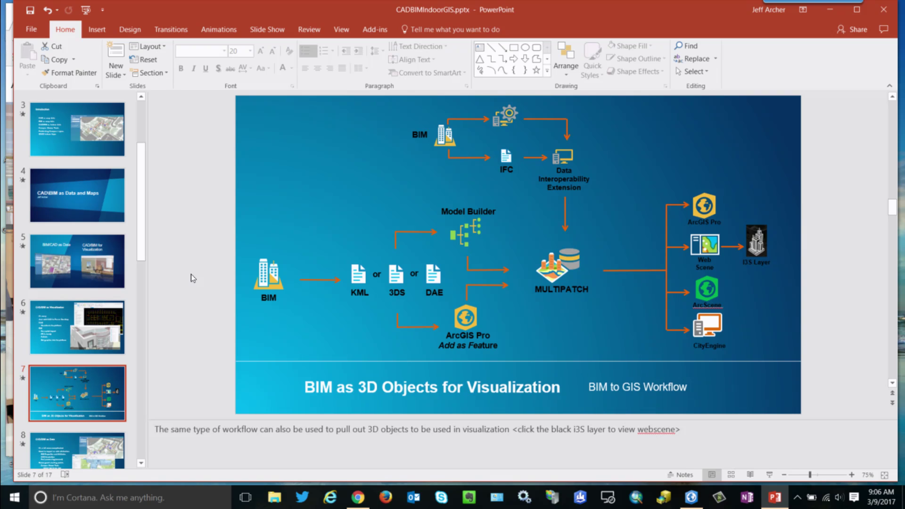
left_click(75, 448)
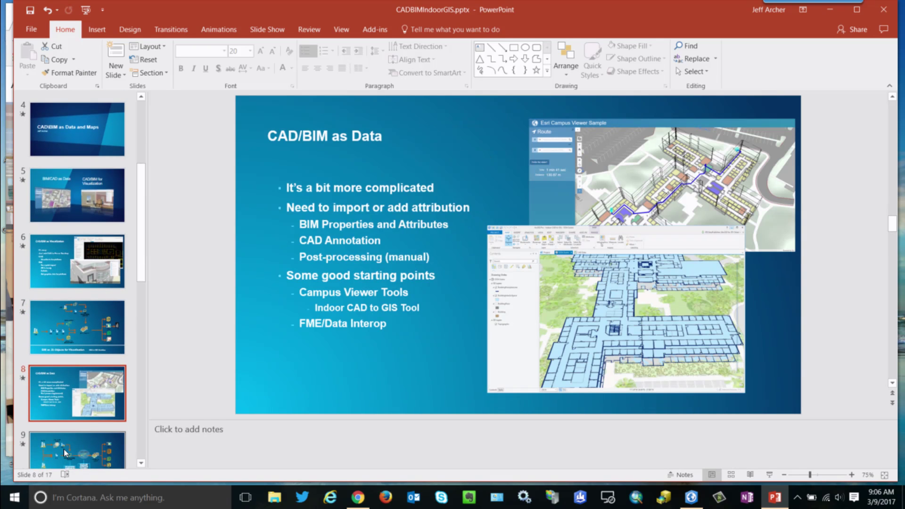
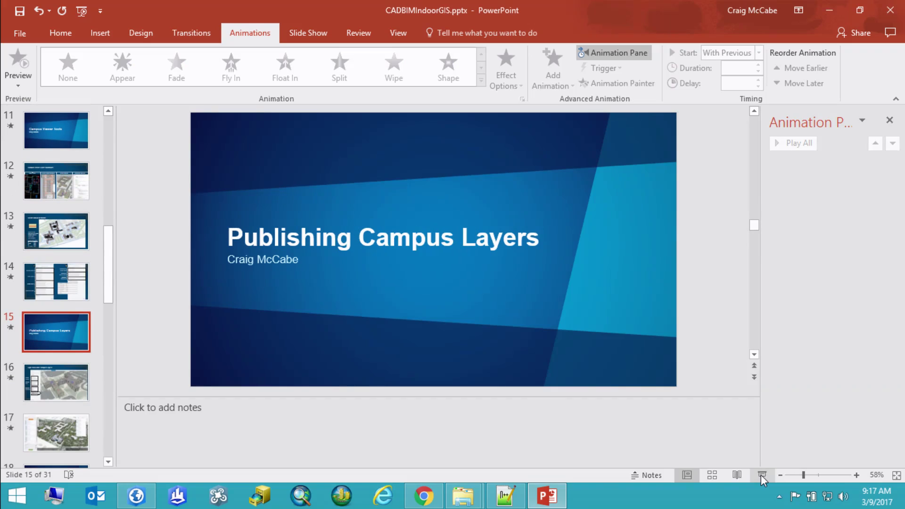
Switch to ArcGIS Pro and display the building floor plan in the Campus Map.
left_click(124, 500)
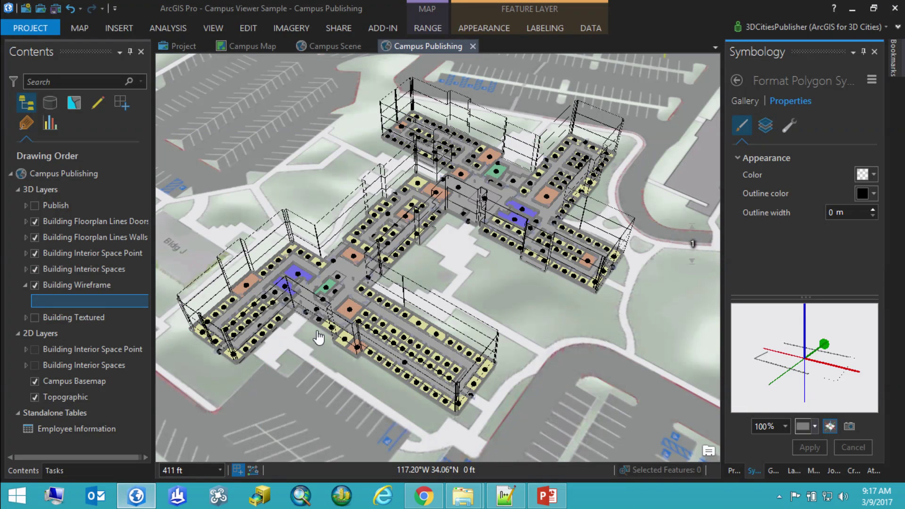
left_click(251, 49)
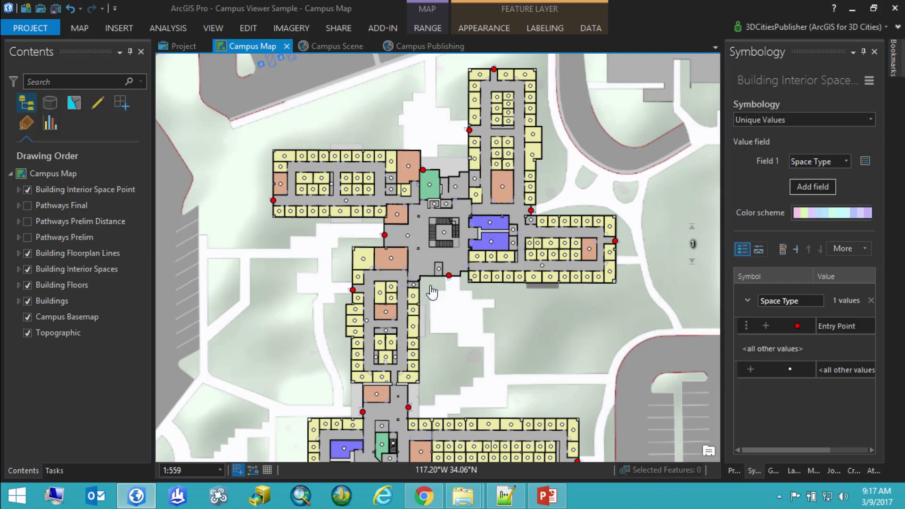
left_click_drag(427, 285, 427, 318)
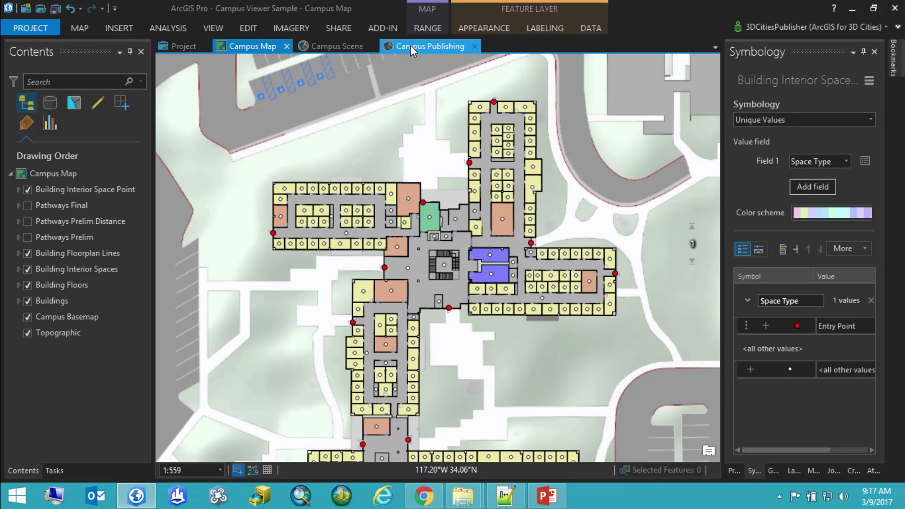
left_click_drag(469, 294, 466, 274)
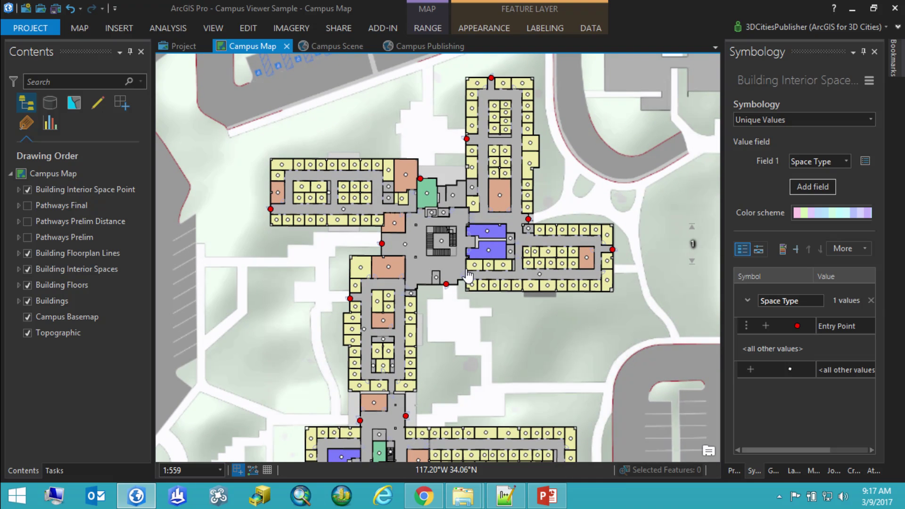
scroll(405, 241, "up", 2)
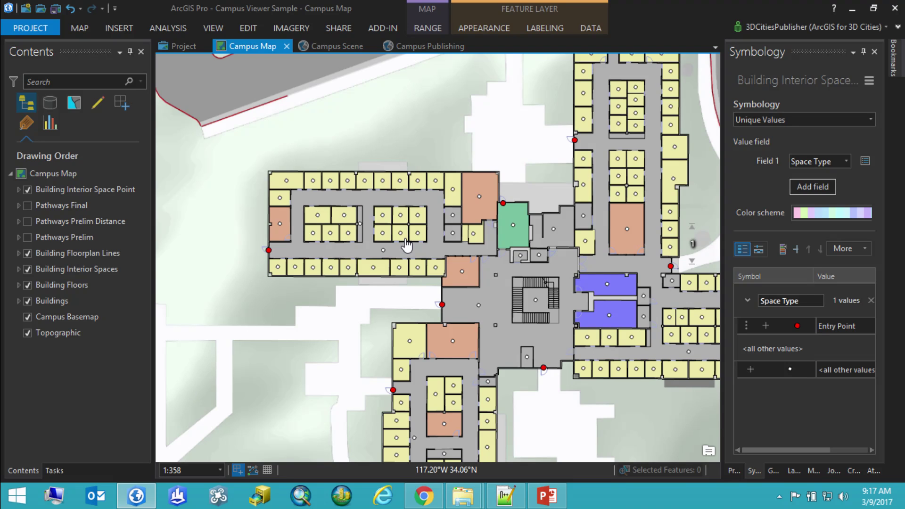
Show the Pathways Prelim layer to inspect it up close, then replace it with the Pathways Prelim Distance layer.
left_click(27, 238)
scroll(326, 266, "up", 8)
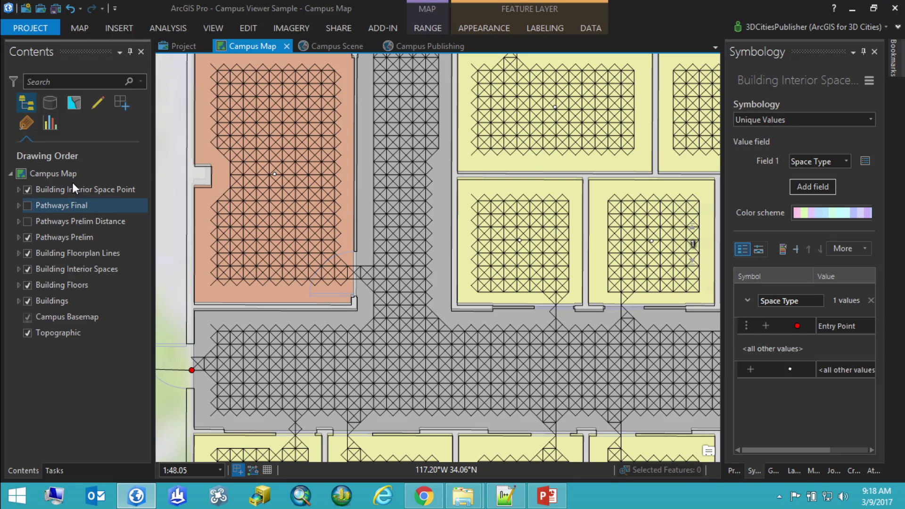
left_click(27, 237)
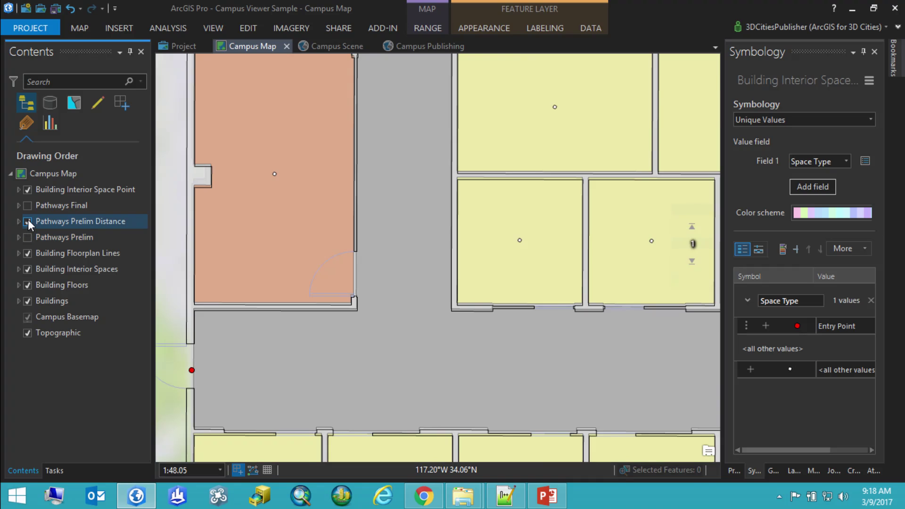
scroll(380, 330, "down", 4)
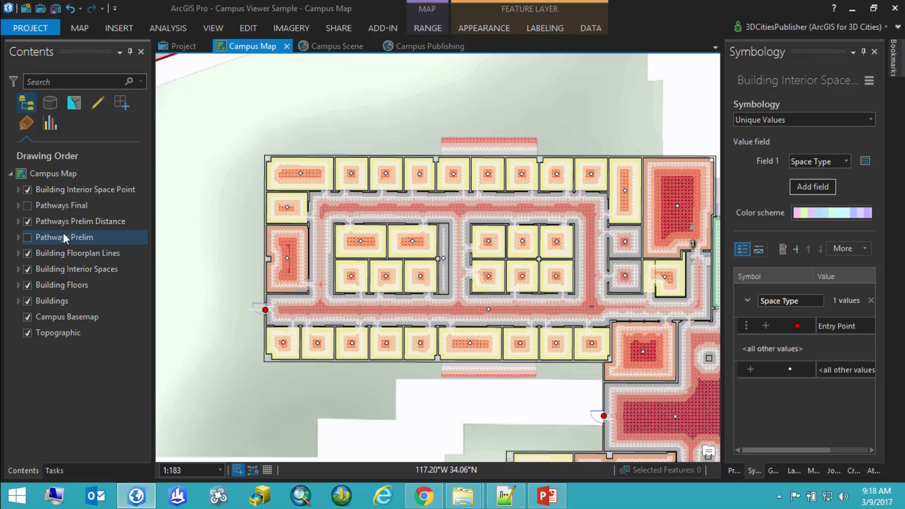
Hide Pathways Prelim Distance and show Pathways Final to examine the routes across the whole building.
left_click(27, 221)
left_click(27, 205)
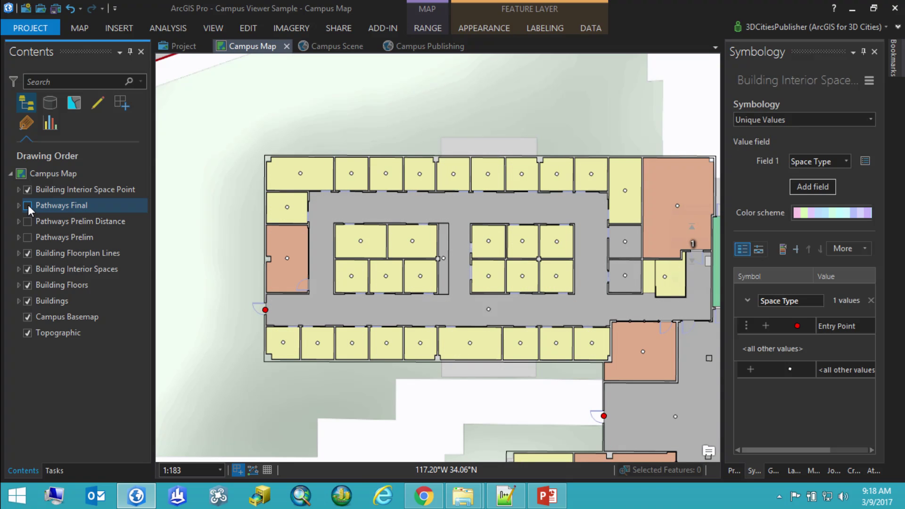
left_click_drag(408, 302, 361, 287)
scroll(395, 302, "down", 2)
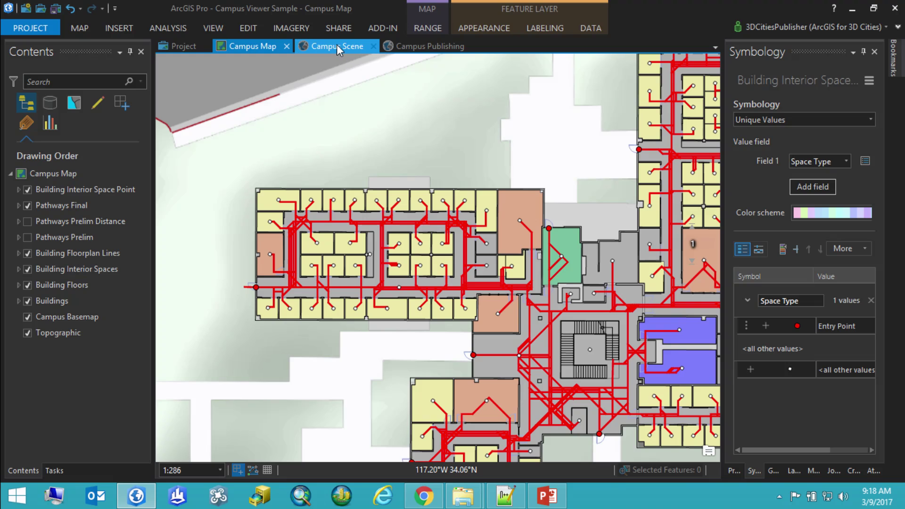
scroll(629, 311, "down", 2)
left_click_drag(630, 313, 451, 233)
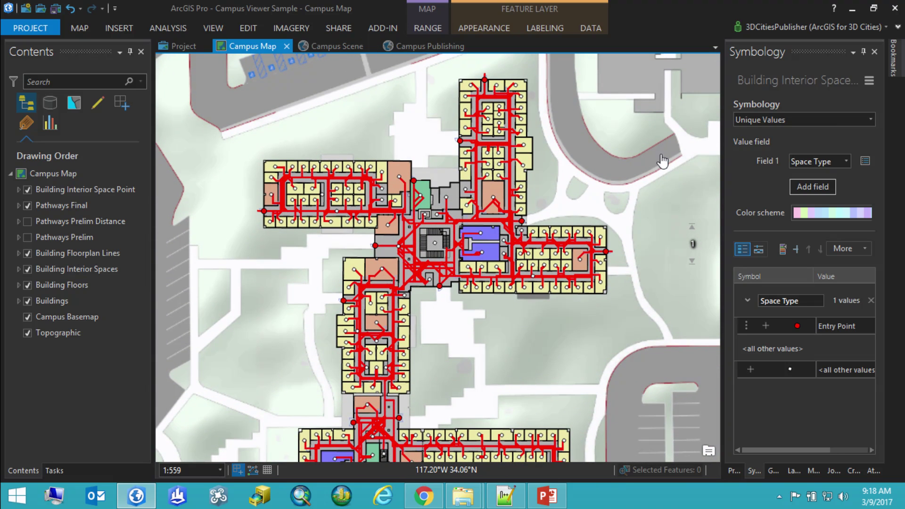
Hide the Pathways Final layer and step the map's Vertical Order range up to floor 3 and back to 2.
mouse_move(692, 243)
left_click(692, 263)
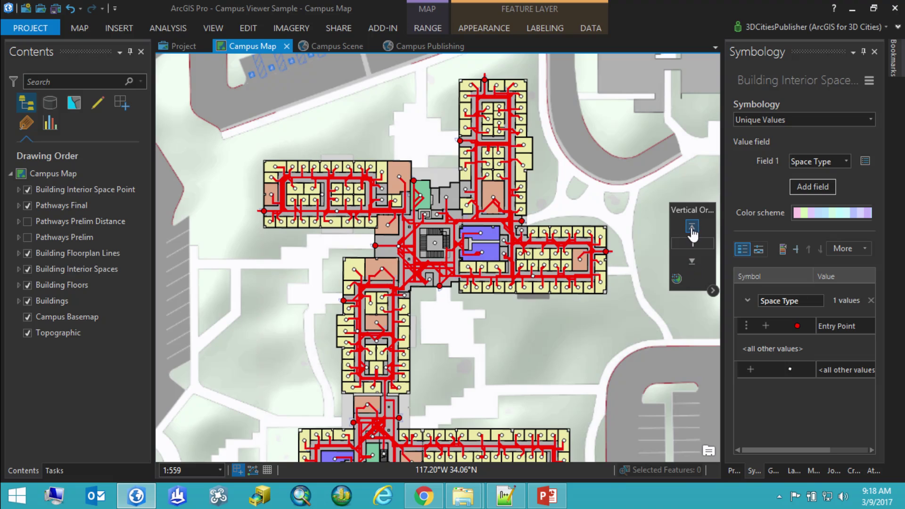
left_click(27, 205)
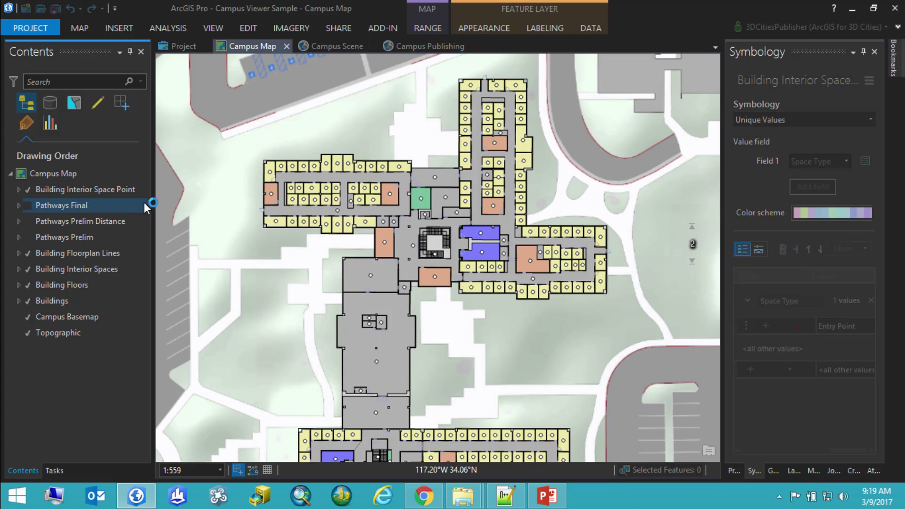
left_click(694, 229)
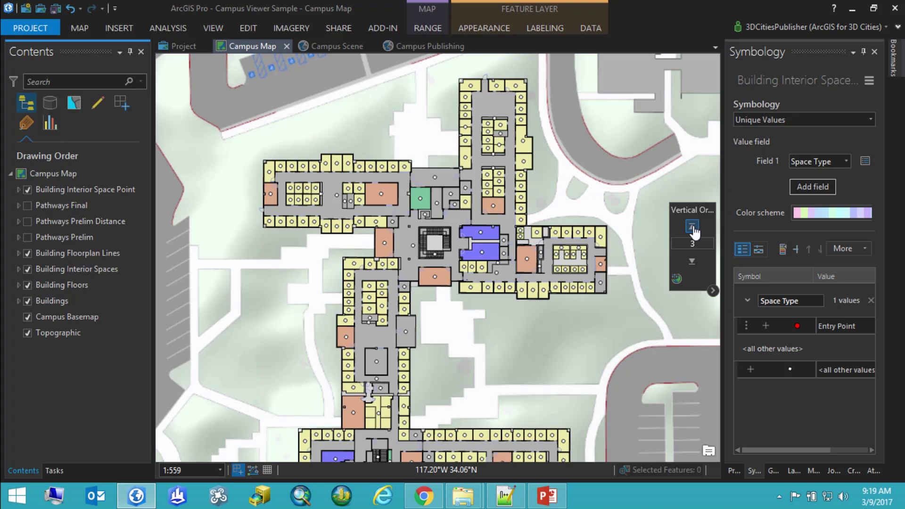
left_click(691, 264)
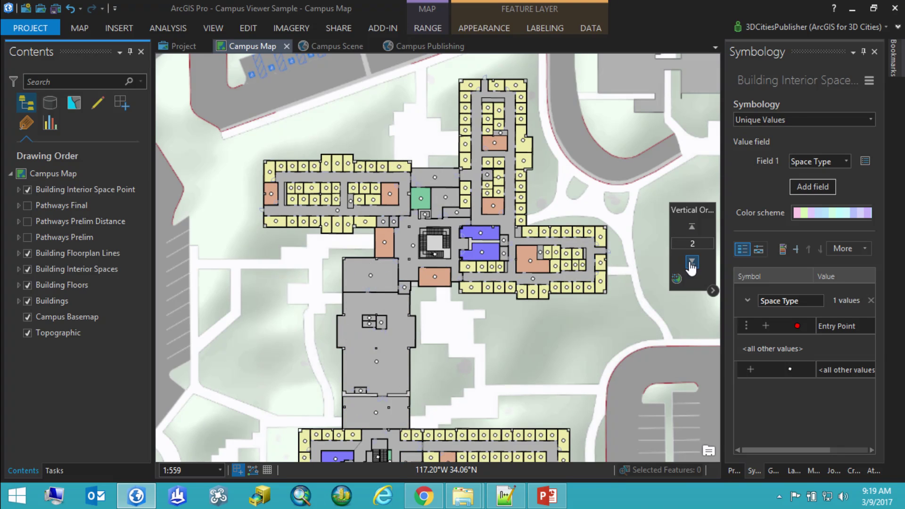
Set the Campus Map's Vertical Order to floor 1 and open the Campus Publishing scene for a closer look at the building.
left_click(691, 264)
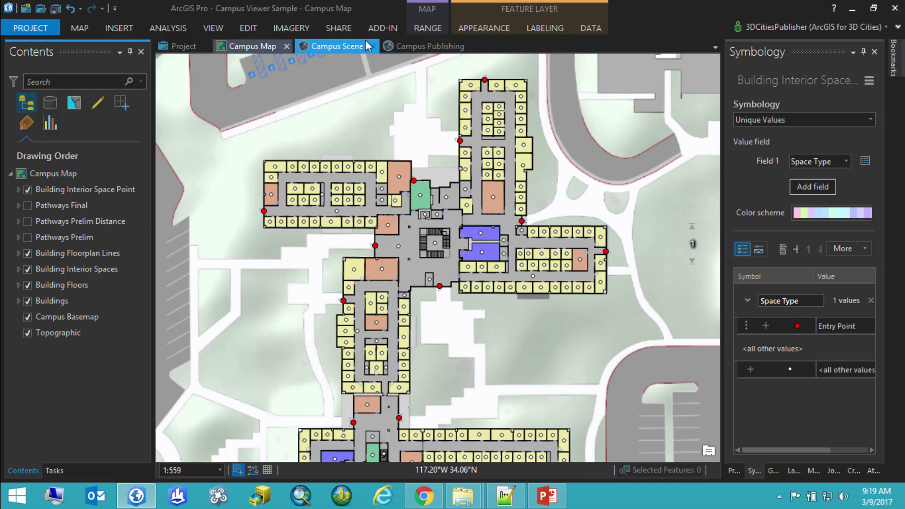
left_click(418, 45)
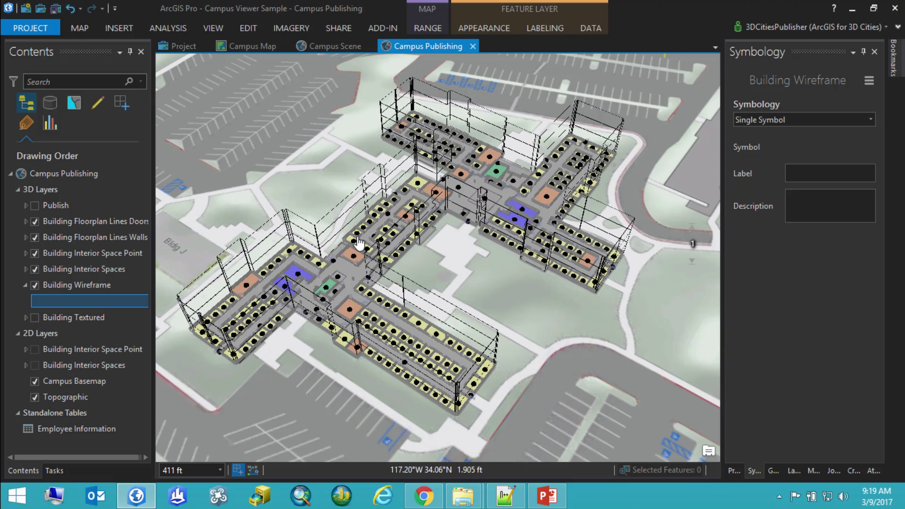
scroll(339, 285, "up", 3)
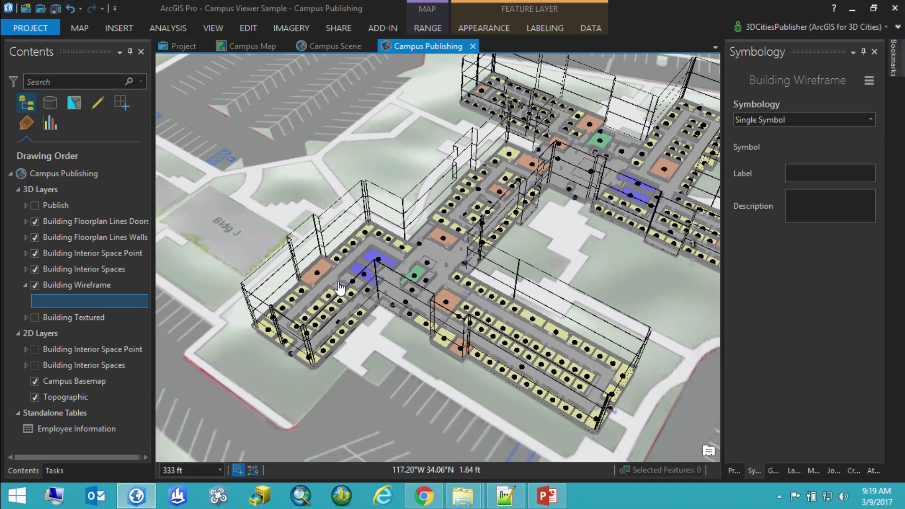
Open the Building Wireframe symbol's procedural layer properties and review the CampusViewer3D_FacadeWireframe geometry and display options.
left_click(37, 302)
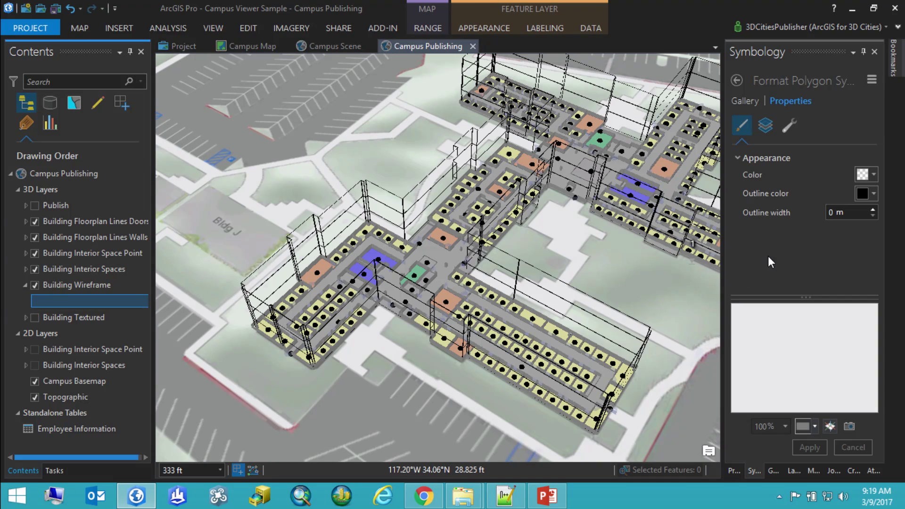
left_click(766, 125)
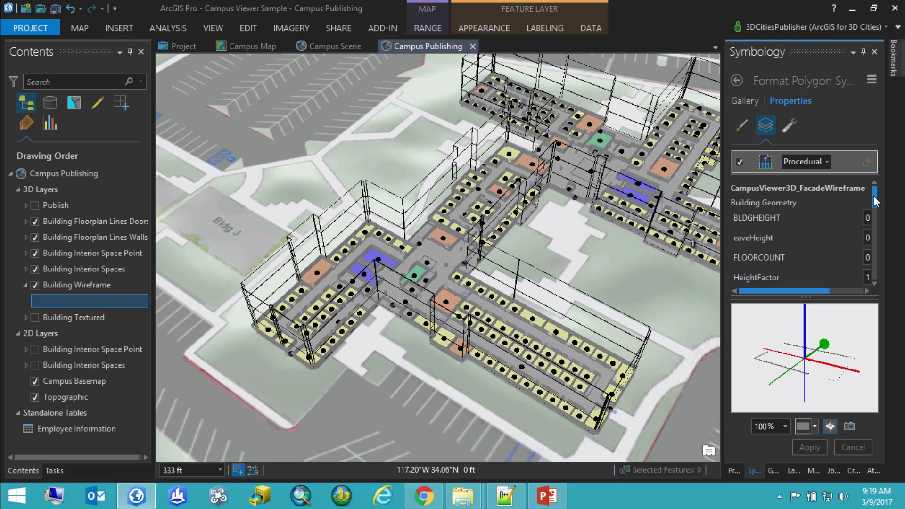
left_click_drag(725, 234, 659, 234)
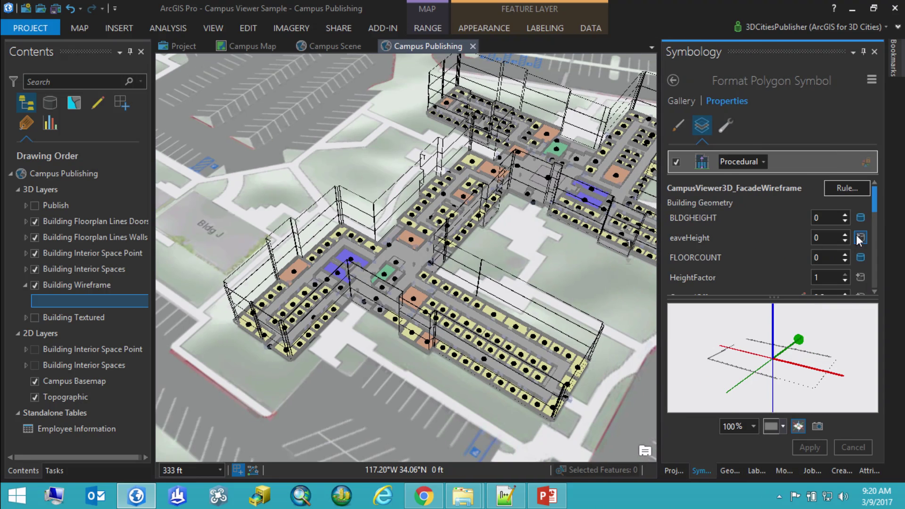
left_click_drag(874, 203, 874, 197)
left_click_drag(874, 196, 875, 216)
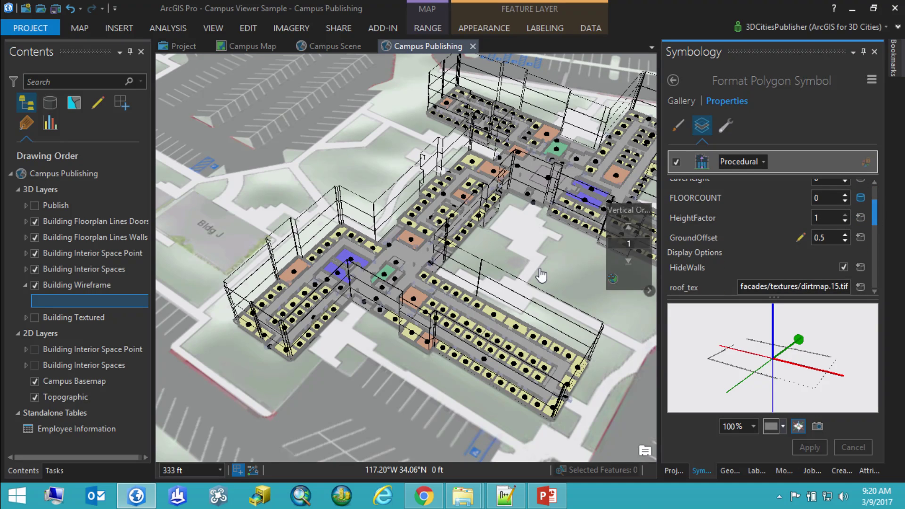
left_click_drag(874, 219, 875, 231)
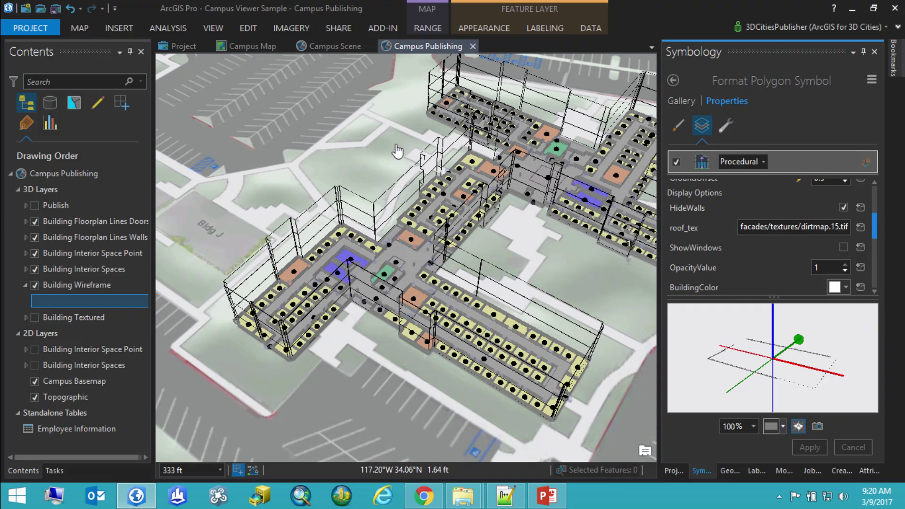
Show the Building Textured layer in place of Building Wireframe and view the textured buildings from a lower angle.
left_click(34, 317)
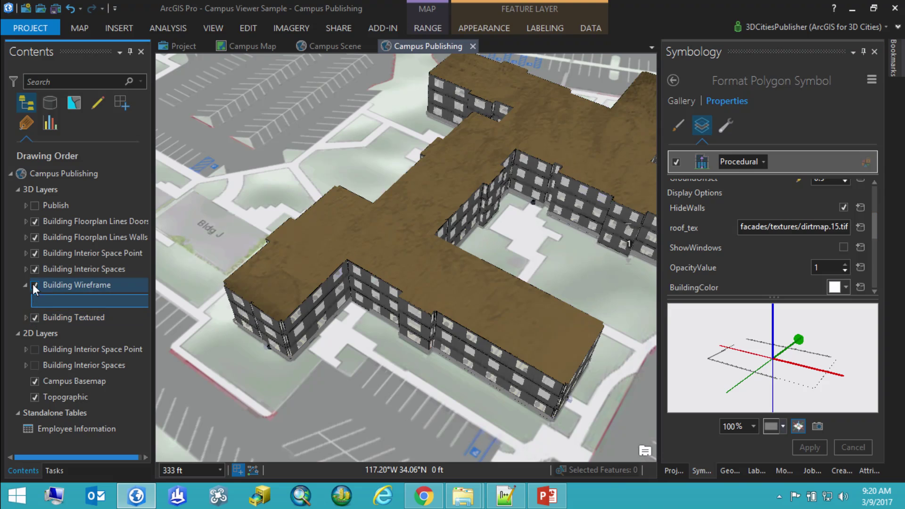
left_click(34, 285)
scroll(397, 317, "down", 3)
scroll(398, 311, "up", 2)
left_click_drag(397, 310, 397, 282)
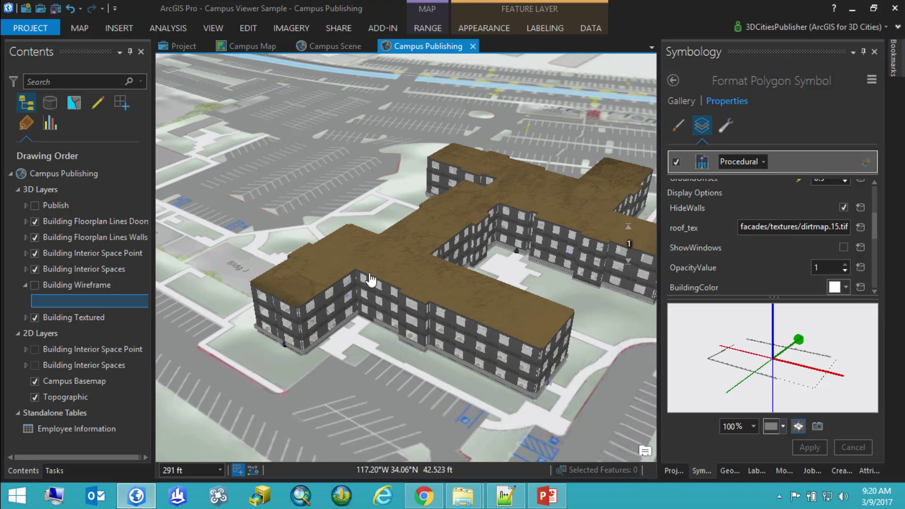
Switch to Chrome, review the floor layers of the Campus Viewer 2017 web scene, and apply its wireframe interior slide.
left_click(440, 493)
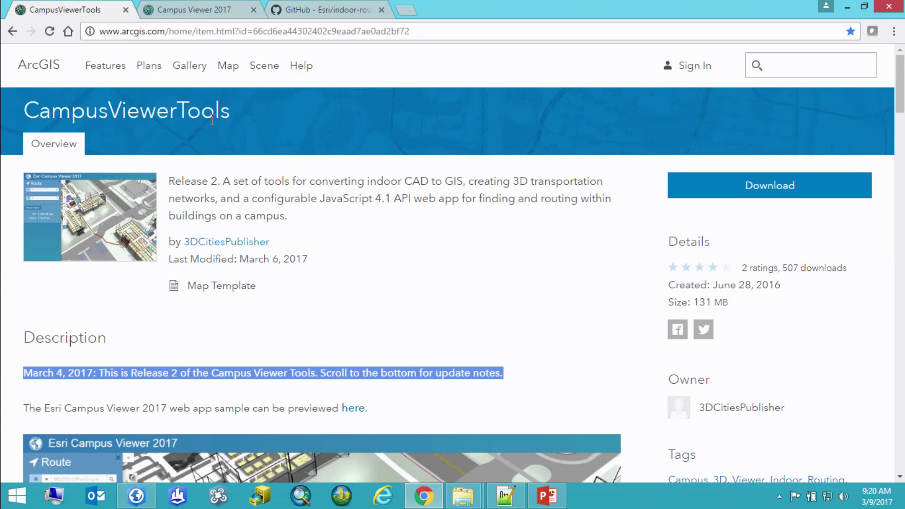
left_click(166, 10)
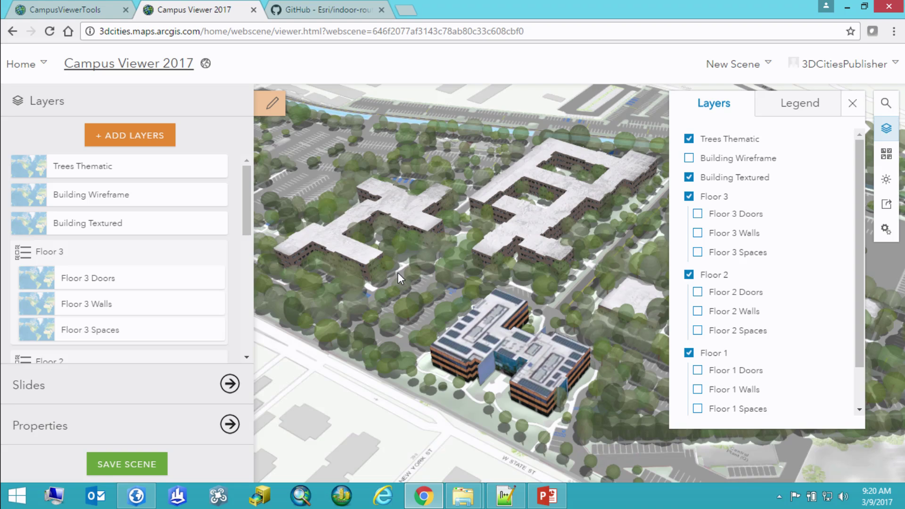
left_click_drag(248, 211, 247, 237)
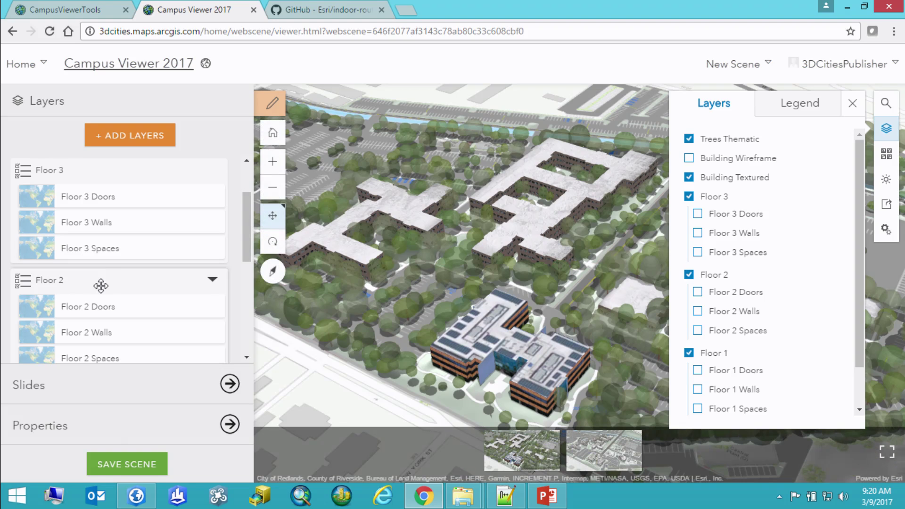
left_click(604, 450)
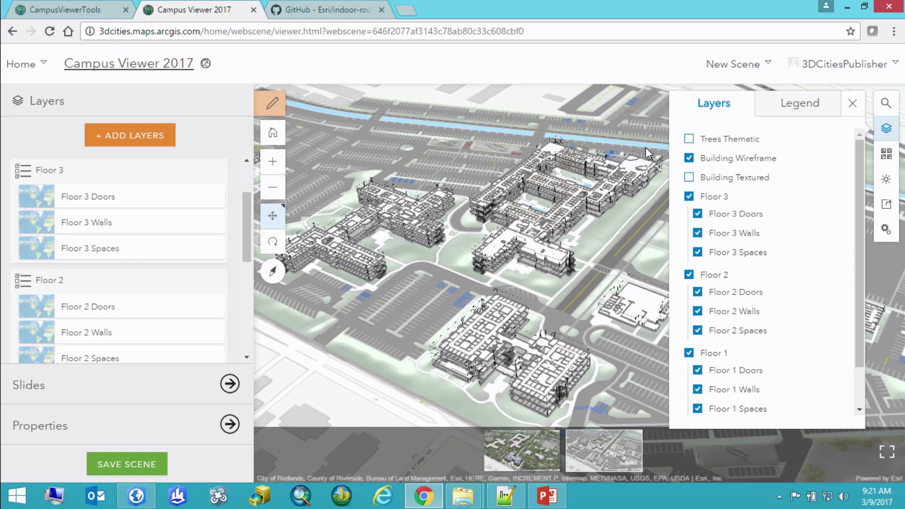
Highlight the web scene ID in the scene's address and the matching webSceneId value in config.js in Notepad++.
double_click(510, 29)
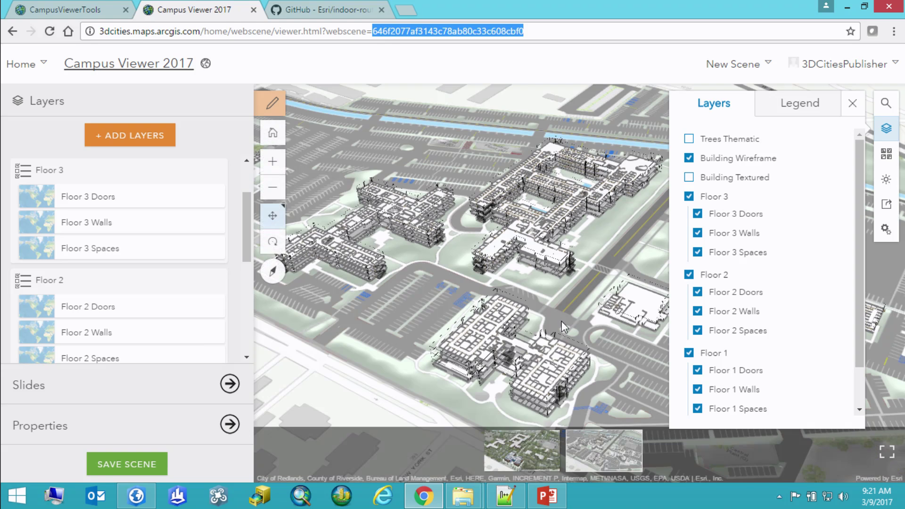
left_click(513, 493)
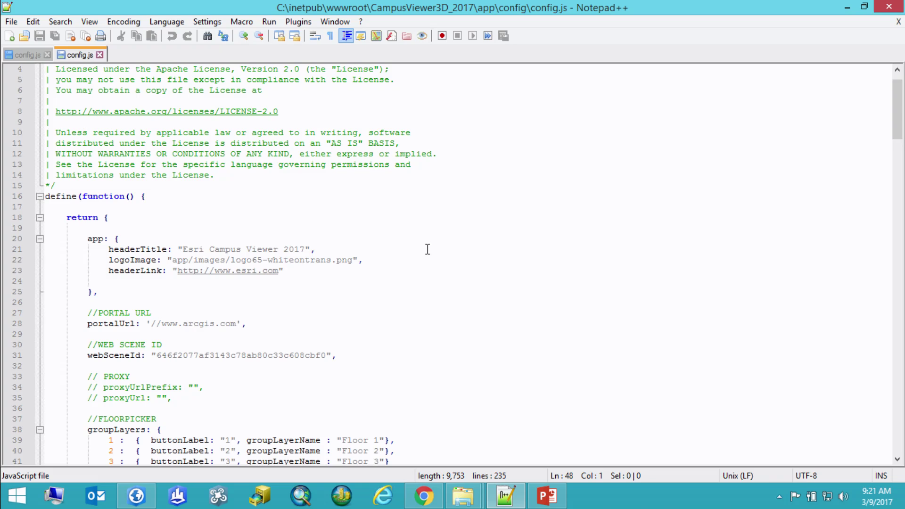
scroll(427, 249, "down", 4)
left_click_drag(158, 228, 325, 228)
Review the floor picker, room search, relationship, routing and web slide renderer settings in config.js, and return to the browser.
scroll(313, 293, "down", 5)
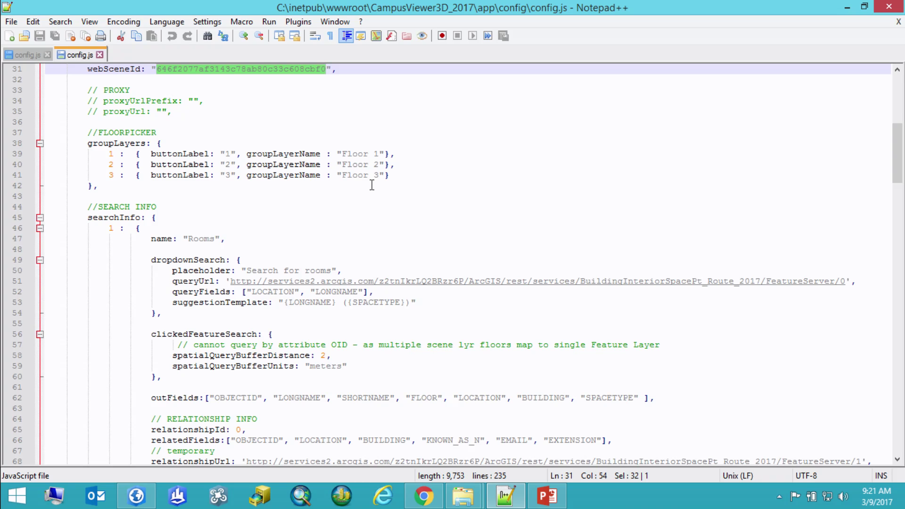
scroll(357, 182, "down", 5)
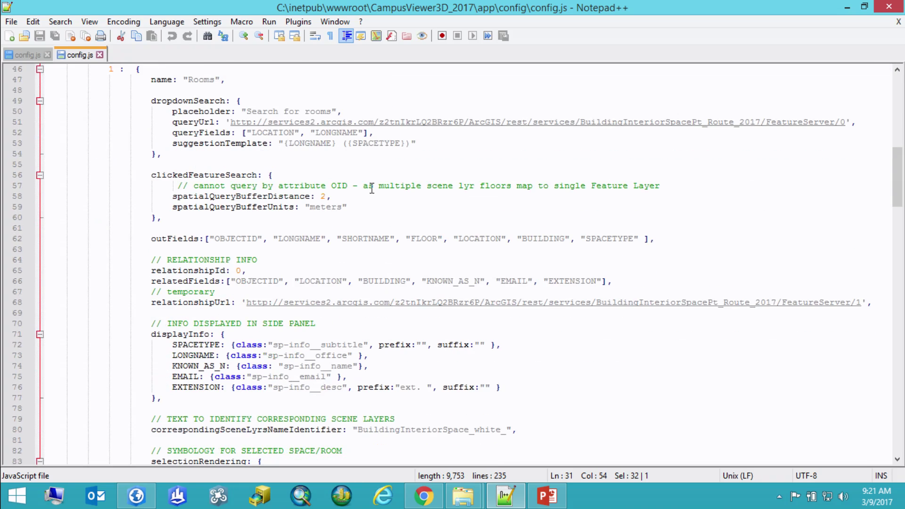
left_click(380, 126)
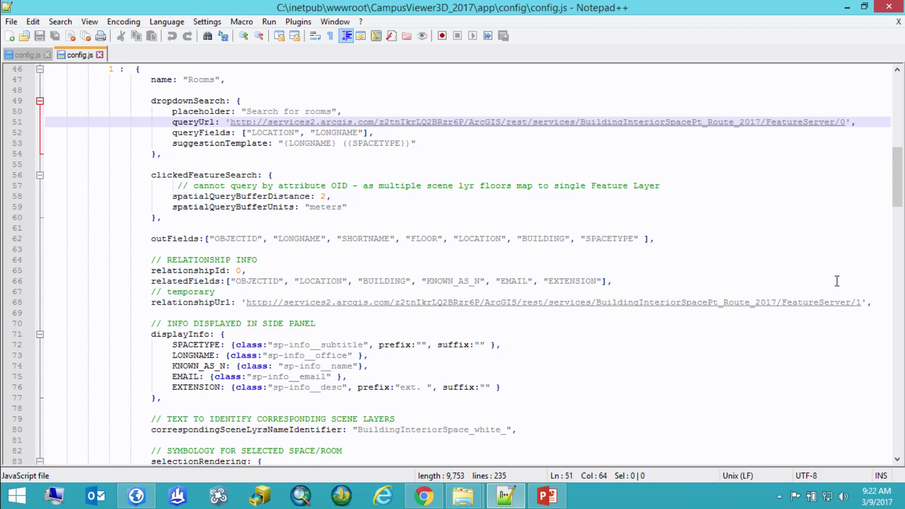
left_click_drag(898, 198, 849, 363)
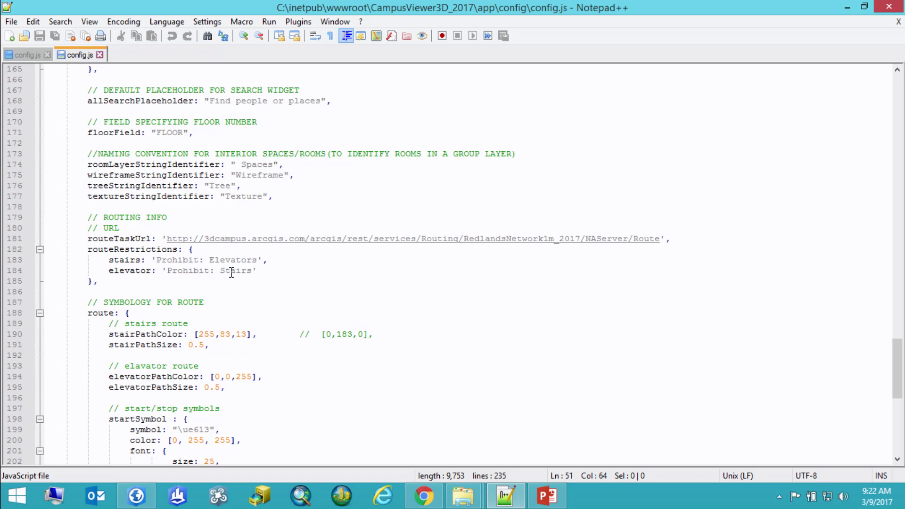
scroll(279, 292, "down", 11)
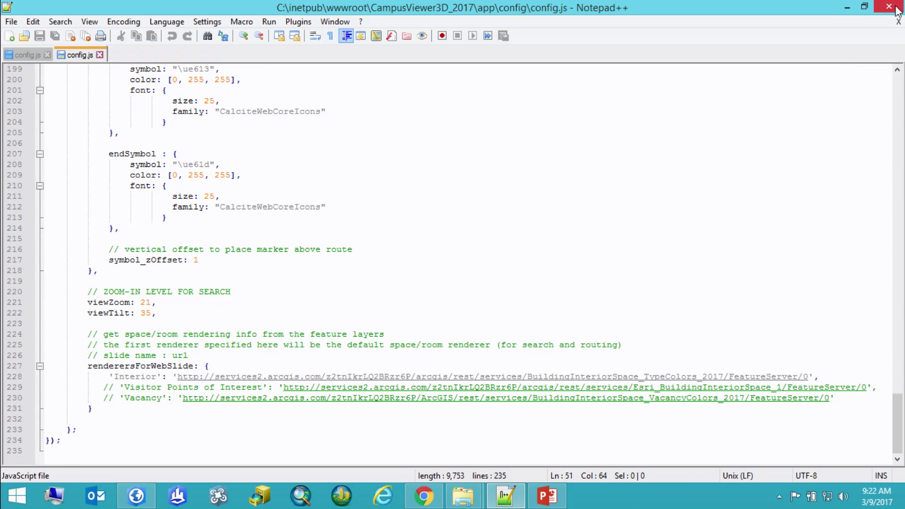
left_click(846, 10)
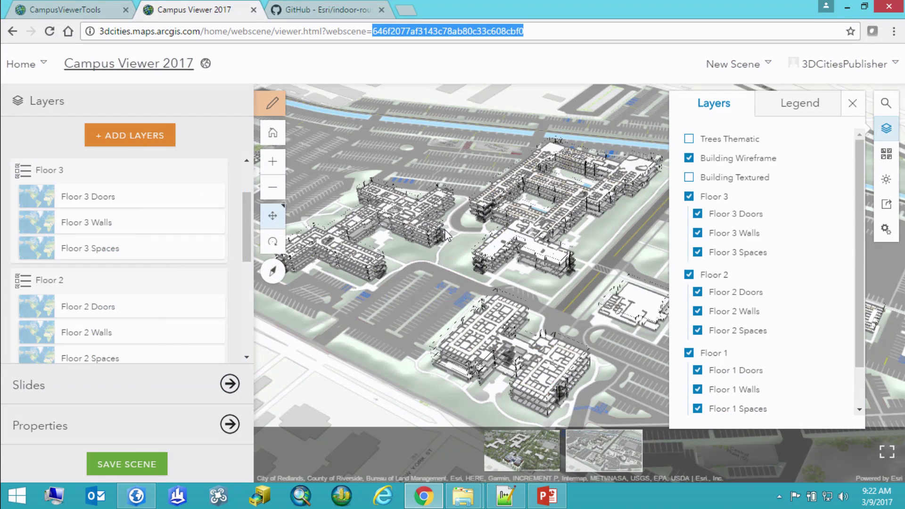
Open the Esri Campus Viewer 2017 sample app from the CampusViewerTools item description.
left_click(65, 8)
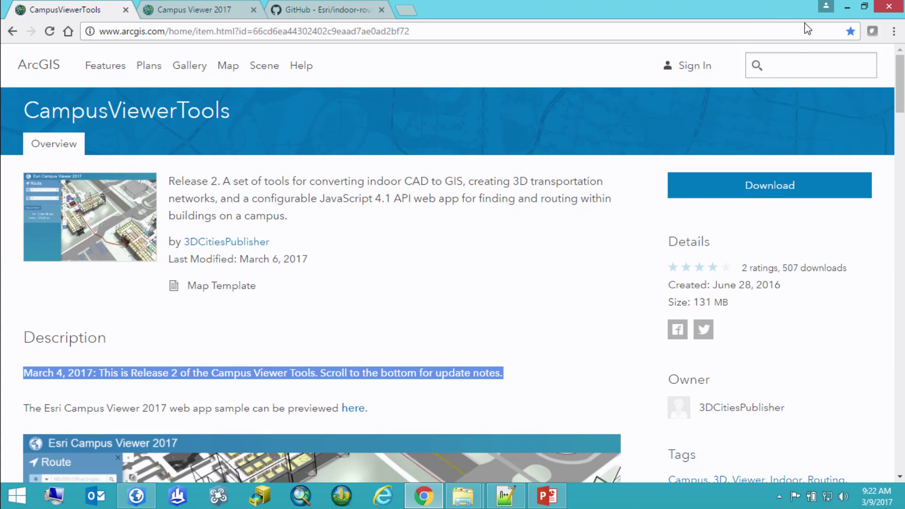
left_click(797, 61)
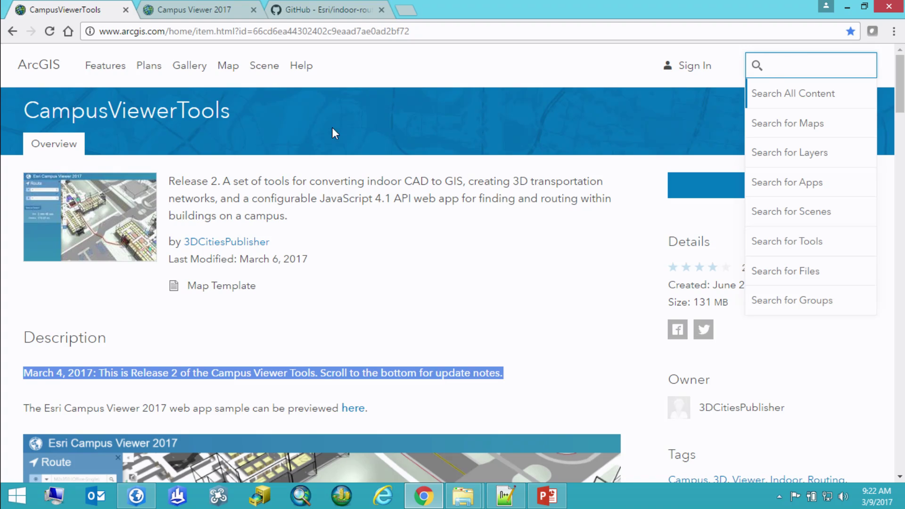
left_click(357, 409)
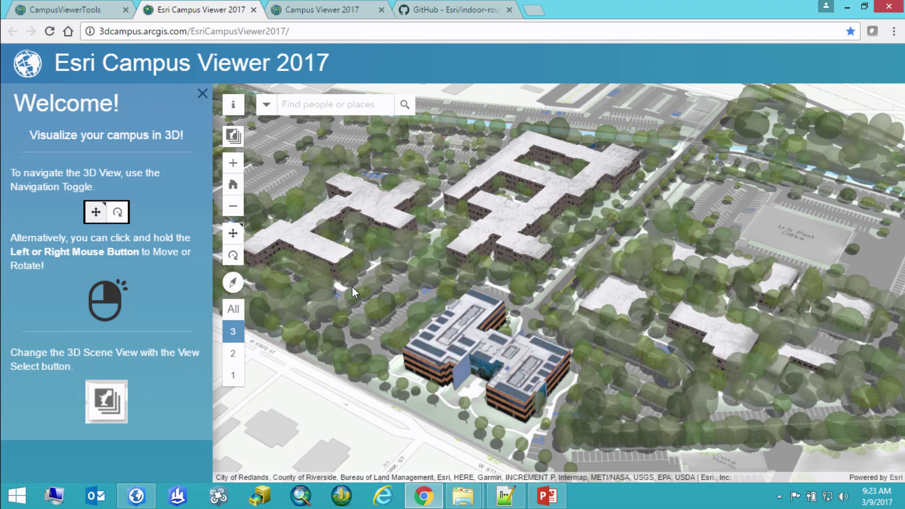
Search for an employee by first name and locate the one in office M2s060.
left_click(341, 102)
type("Jo")
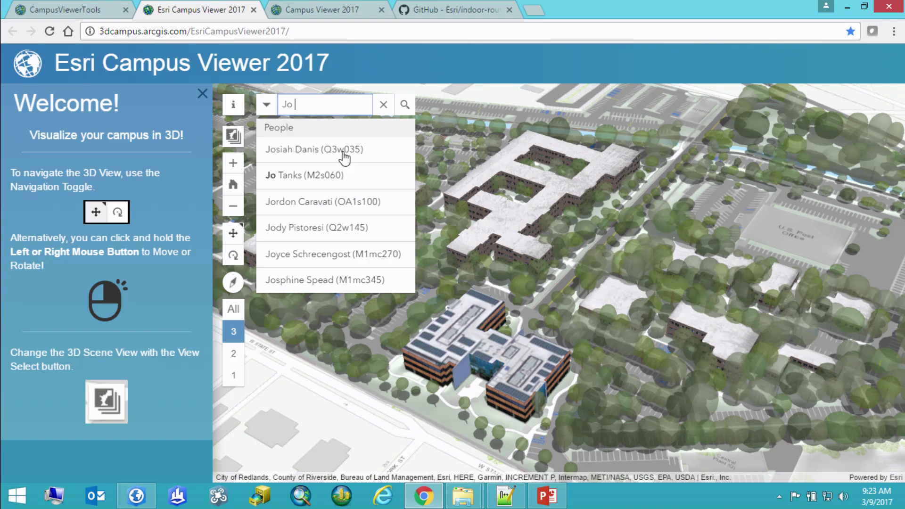
left_click(340, 182)
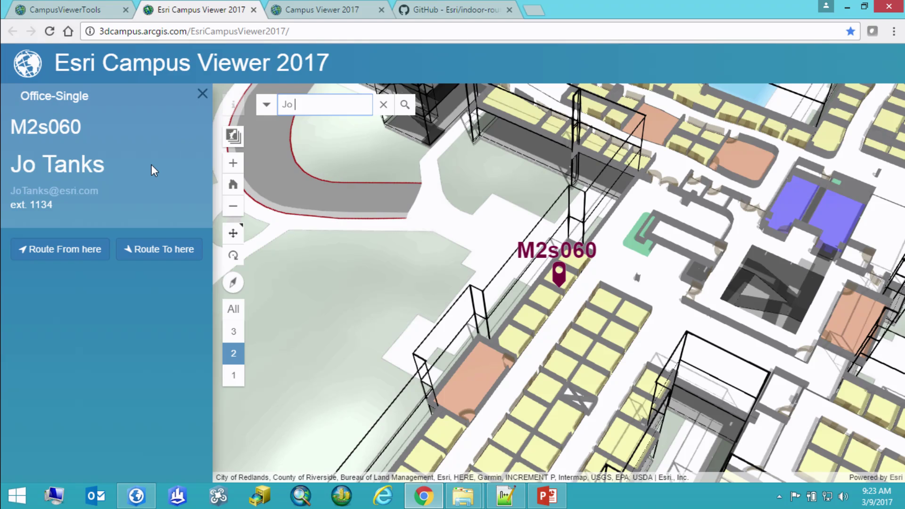
Create a route from office M2s060 to Q2w Conference Room D.
left_click(81, 250)
left_click(104, 191)
type("Q2")
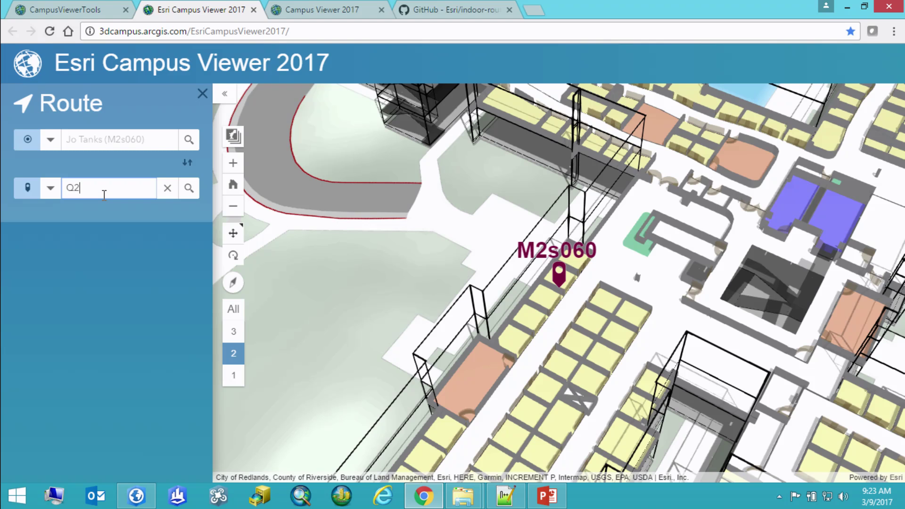
type("w")
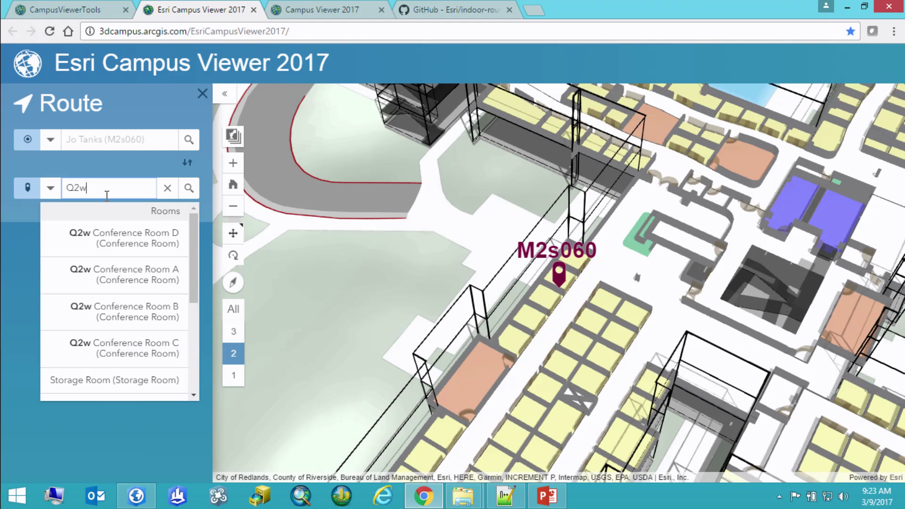
left_click(120, 244)
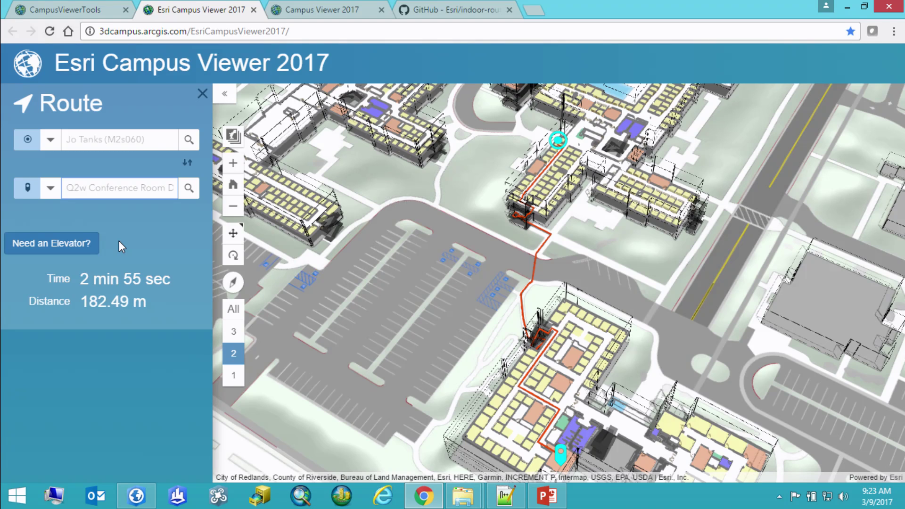
Change the route to use elevators and examine its path up close from the start office to the destination conference room.
left_click(83, 245)
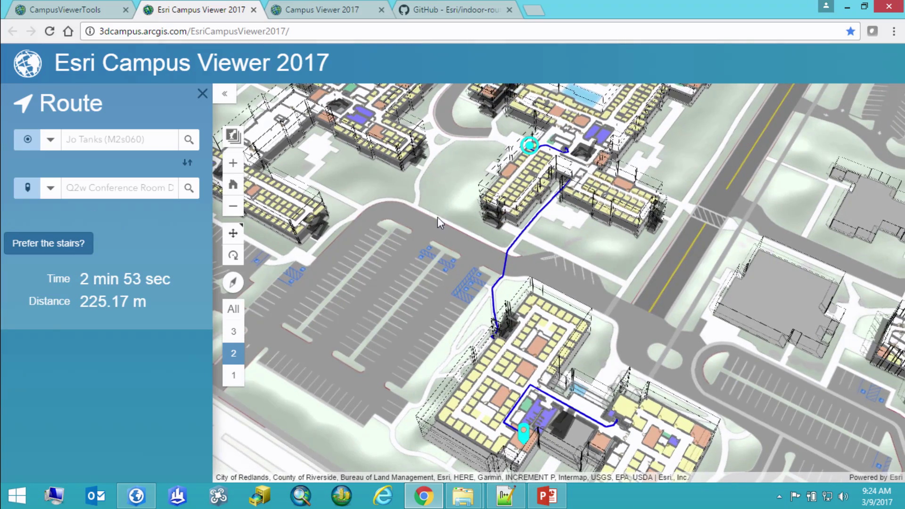
scroll(438, 217, "up", 5)
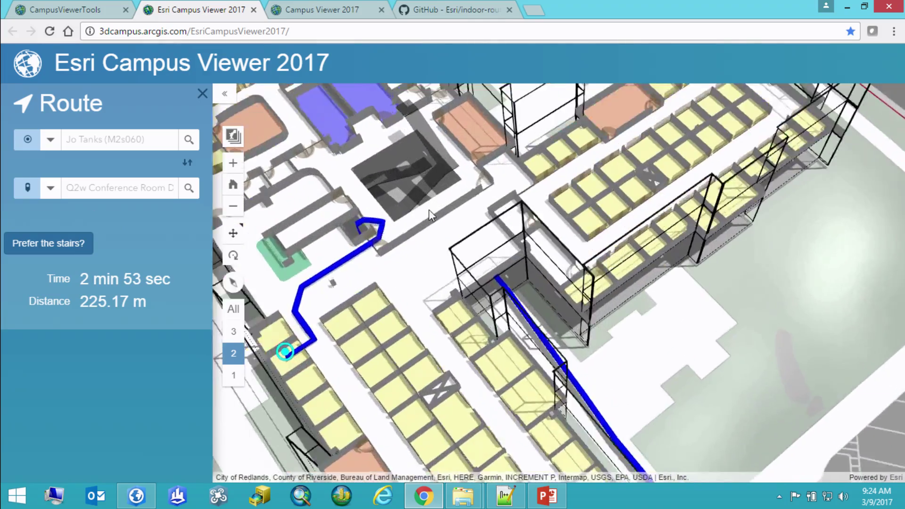
left_click_drag(431, 215, 434, 178)
scroll(495, 245, "down", 4)
left_click_drag(742, 236, 643, 242)
scroll(643, 241, "up", 3)
scroll(643, 242, "up", 1)
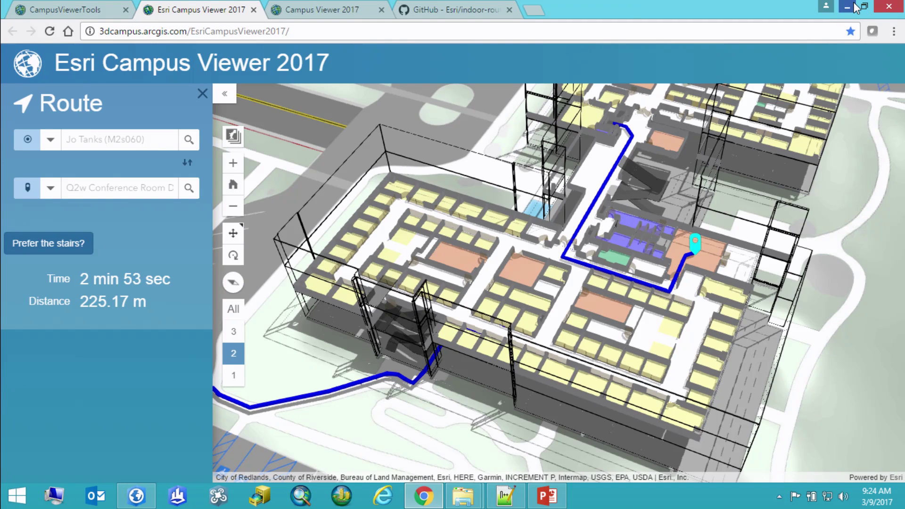
Browse the upcoming slides in PowerPoint, return to the Campus Viewer and display the search categories for the route's starting point.
left_click(546, 495)
scroll(67, 385, "down", 4)
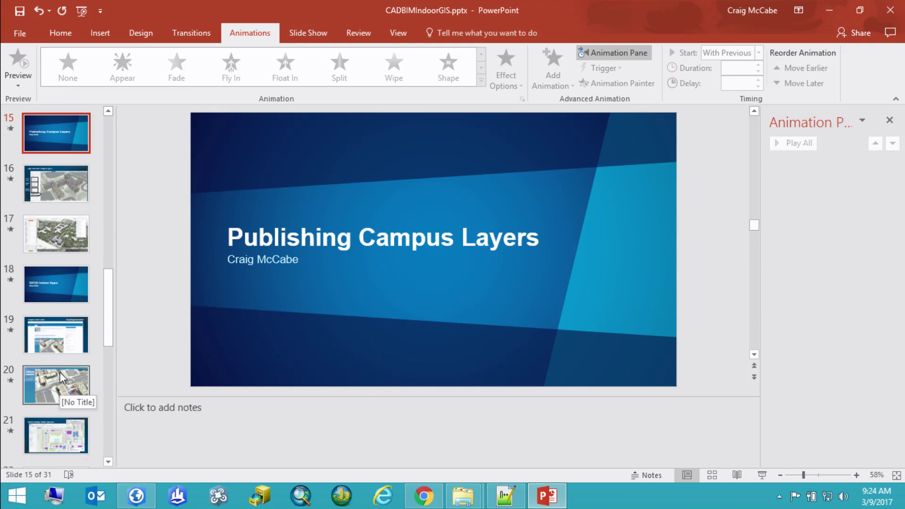
scroll(60, 377, "down", 2)
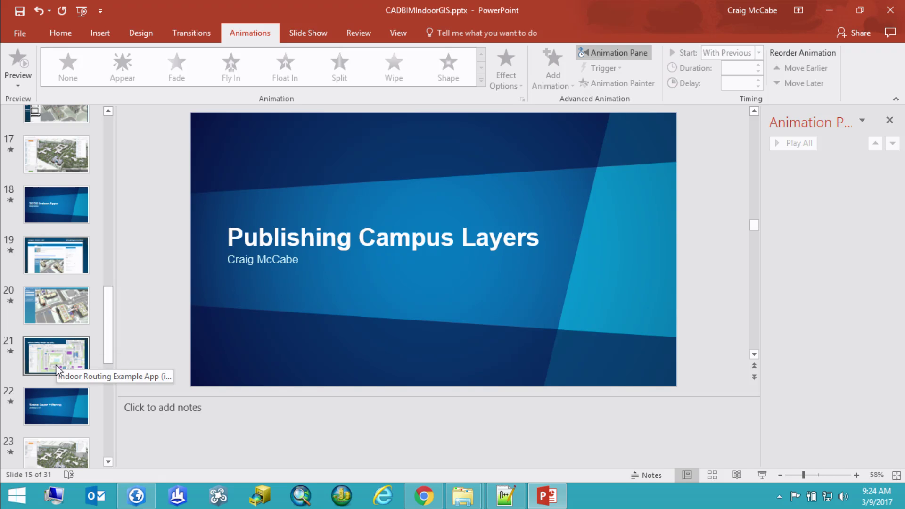
left_click(424, 496)
left_click(52, 143)
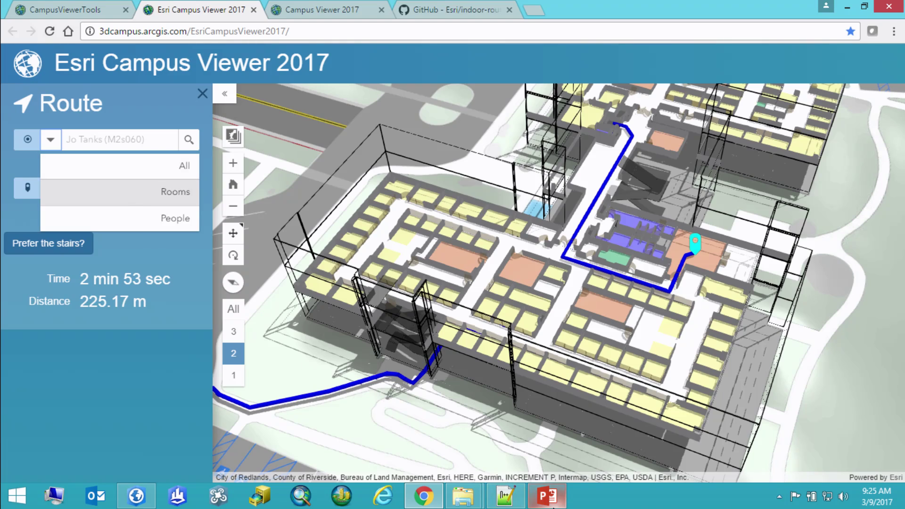
Switch to PowerPoint and start the slide show from slide 21, Indoor Routing Example App (iOS).
left_click(547, 495)
left_click(56, 265)
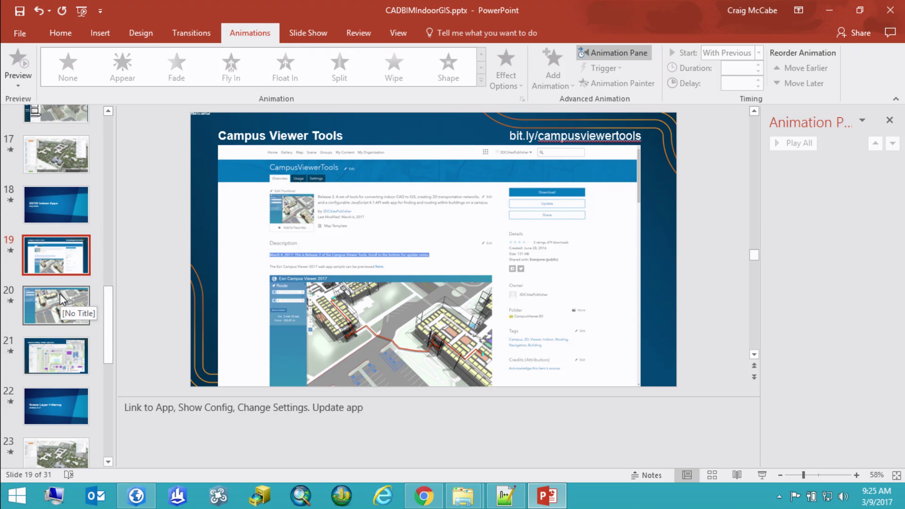
left_click(56, 354)
left_click(761, 475)
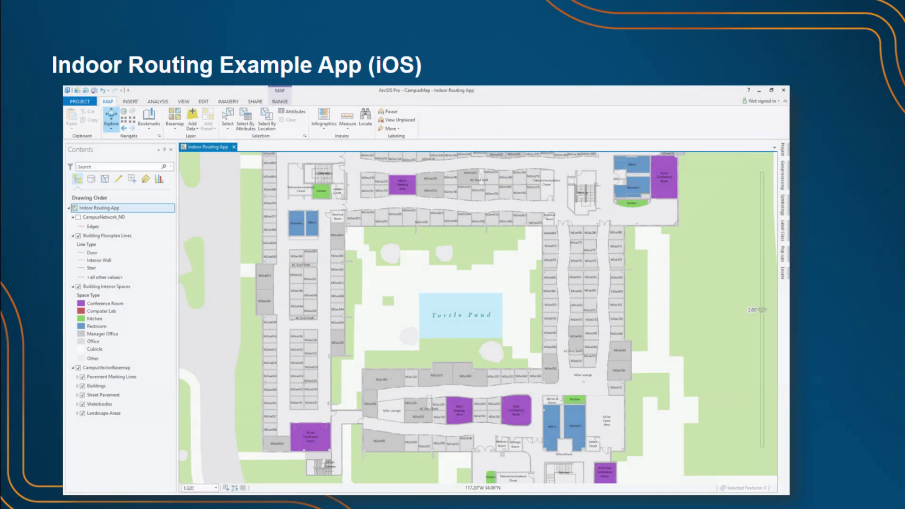